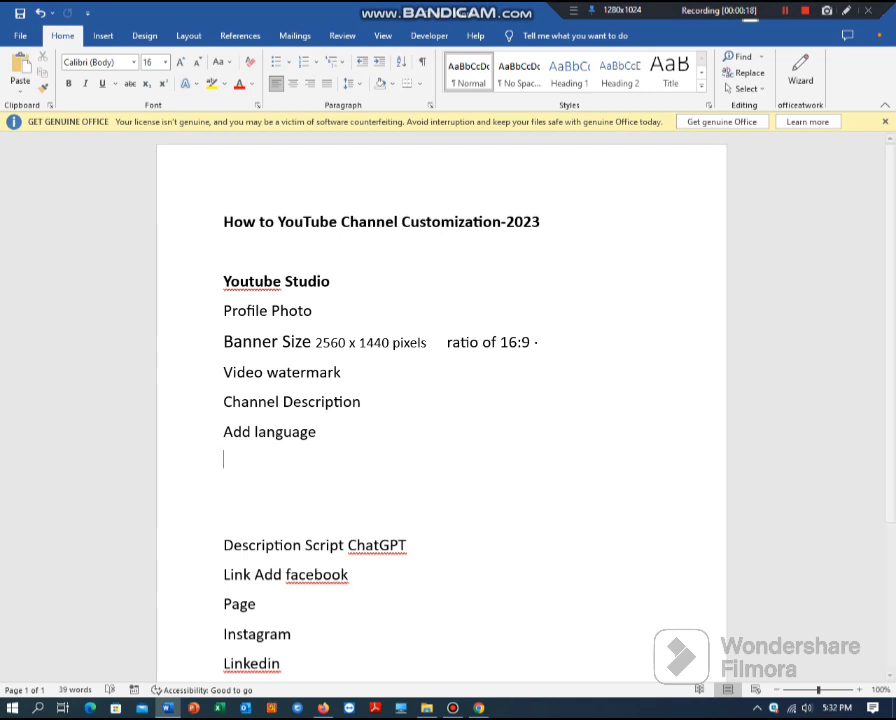
Switch to the YouTube window in Chrome and open the channel's customization page in YouTube Studio
key("alt+Tab")
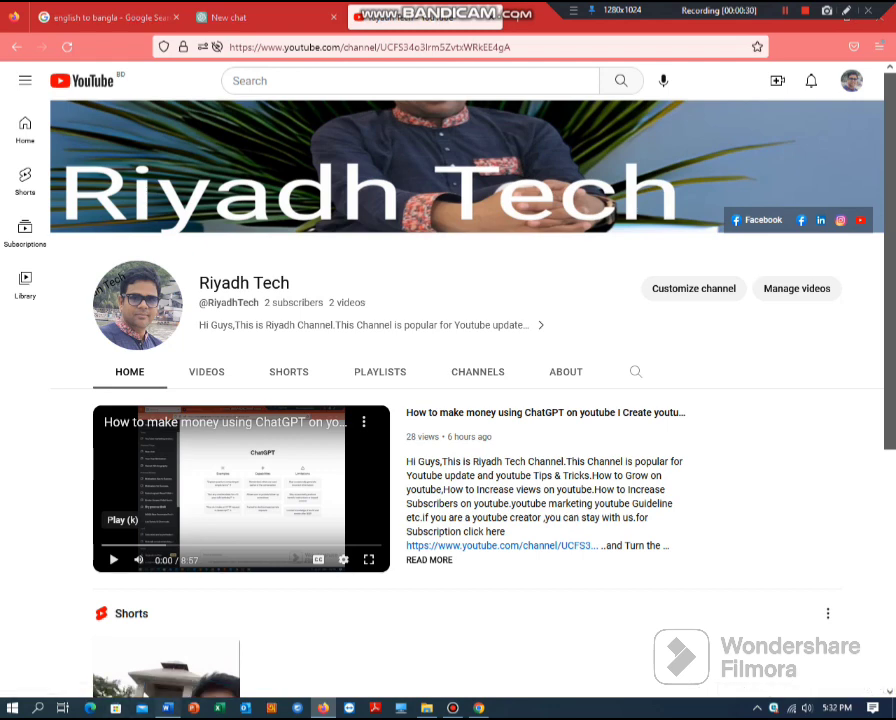
left_click(168, 708)
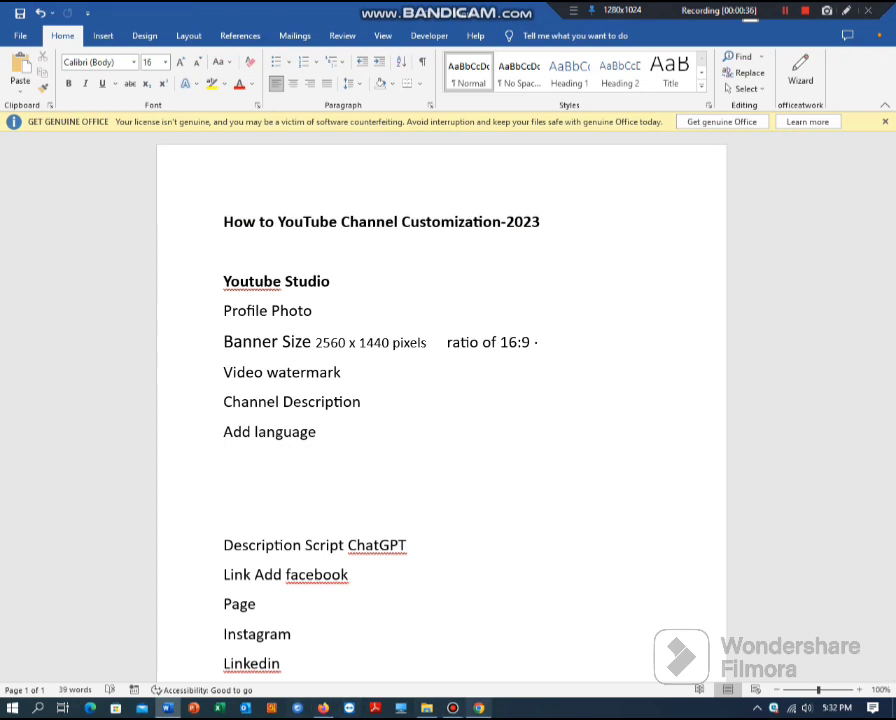
key("alt+Tab")
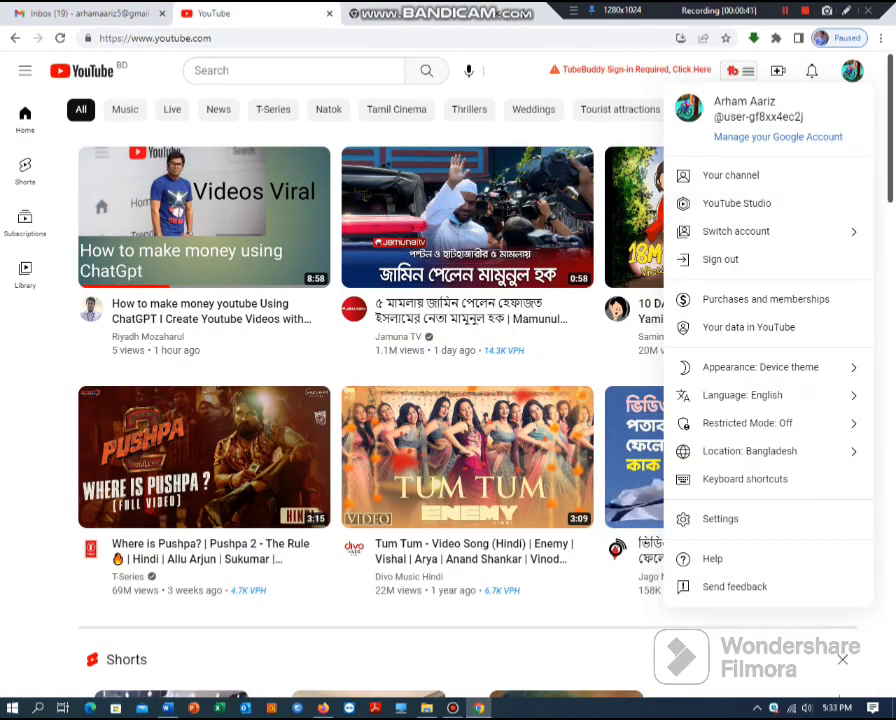
key("Escape")
left_click(852, 70)
left_click(737, 204)
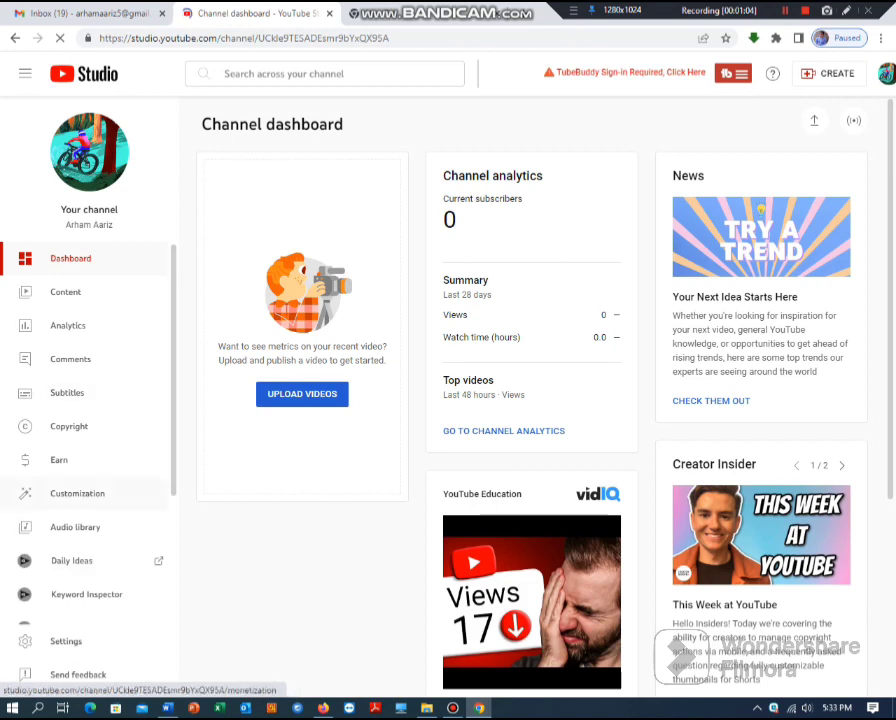
left_click(77, 493)
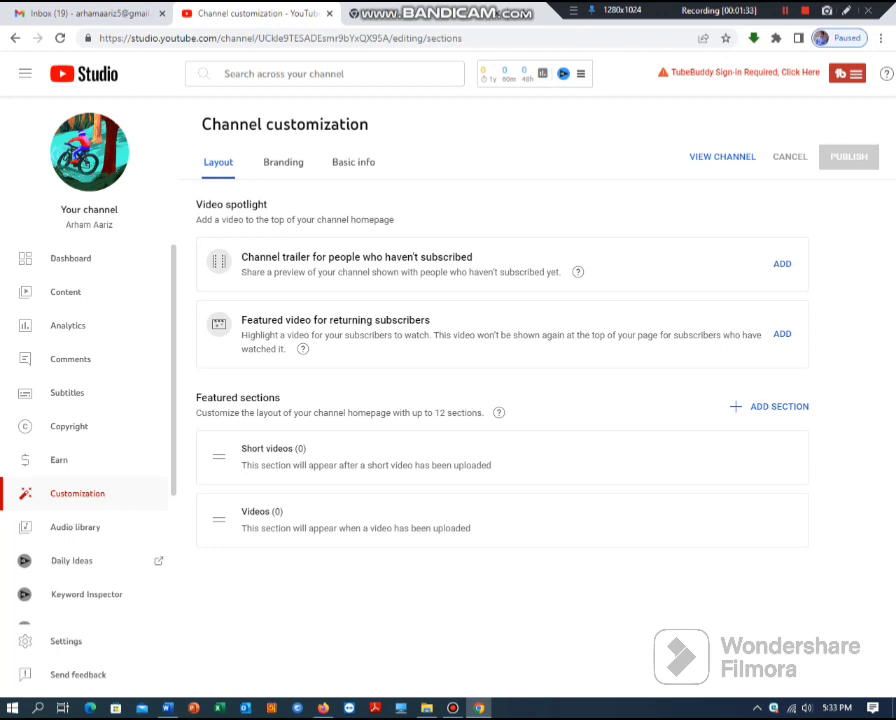
Look through the section types available for the channel homepage and open the Branding settings
left_click(741, 408)
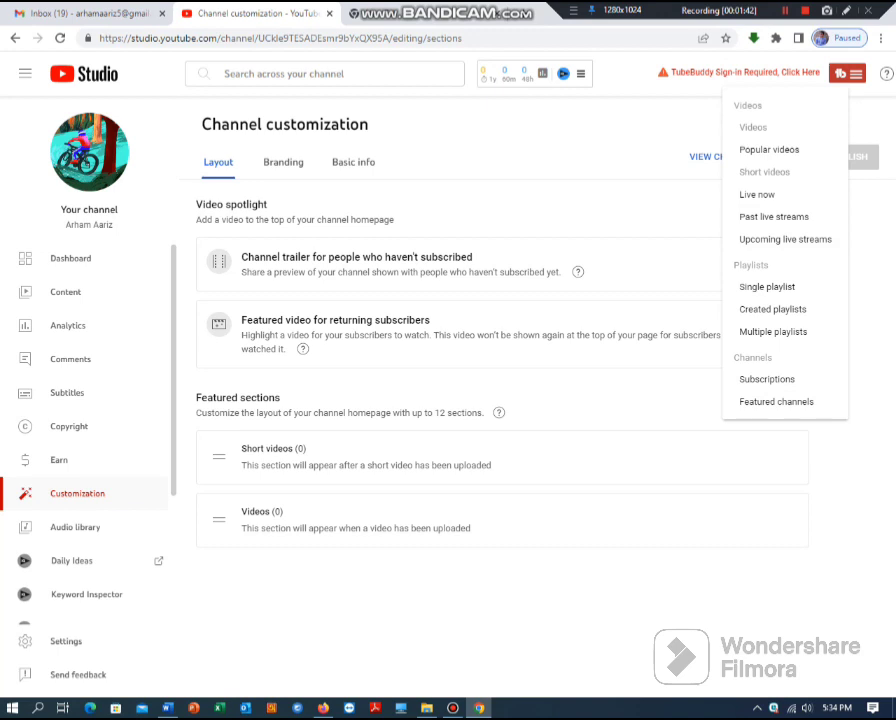
left_click(281, 164)
left_click(281, 164)
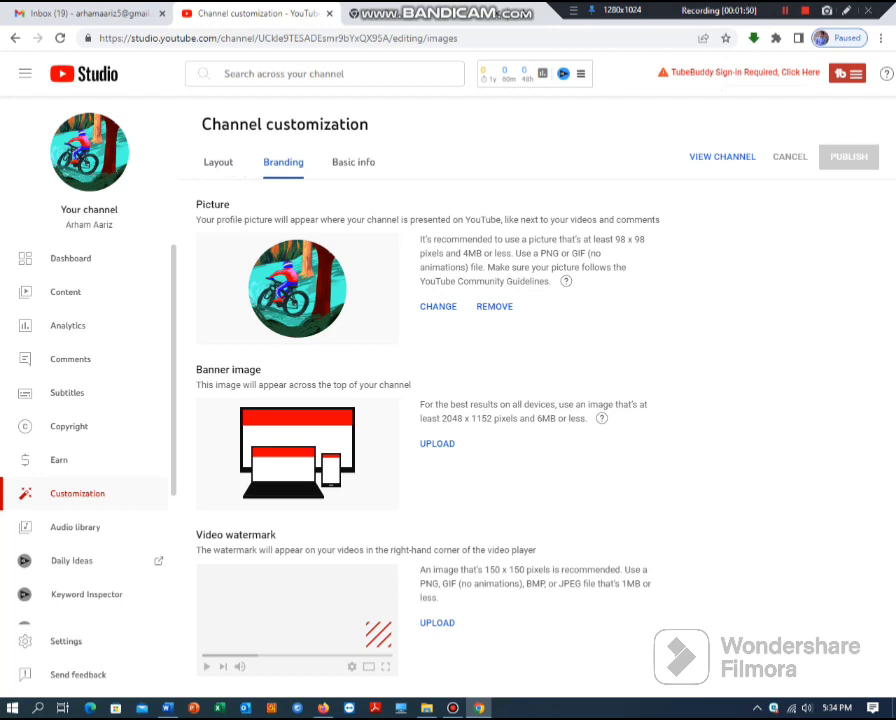
Replace the channel's profile picture with the YT Profile image, shifting the crop slightly left to include more of the lettering
left_click(168, 708)
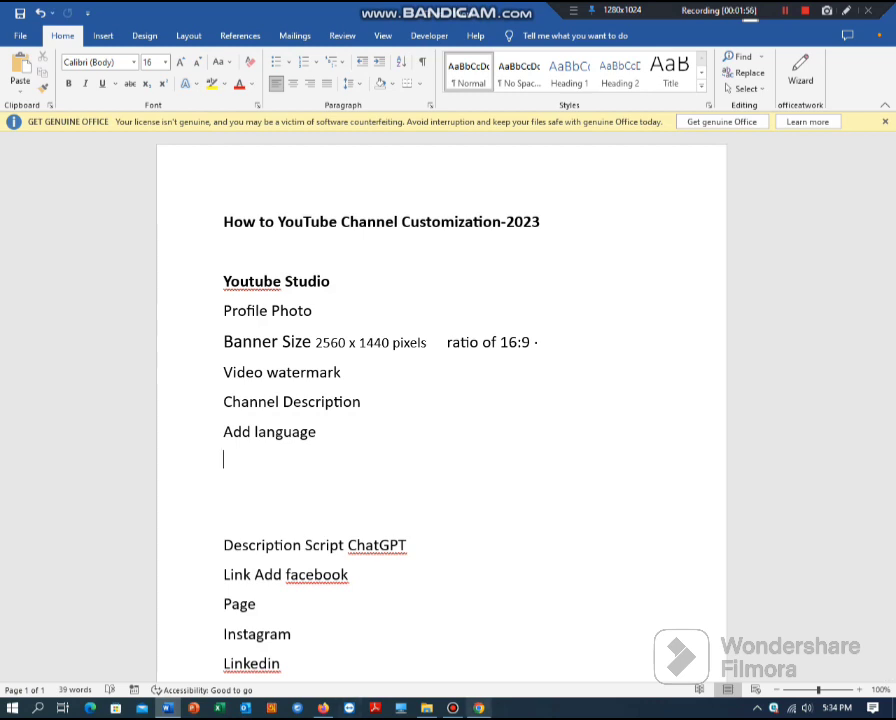
key("alt+Tab")
left_click(438, 306)
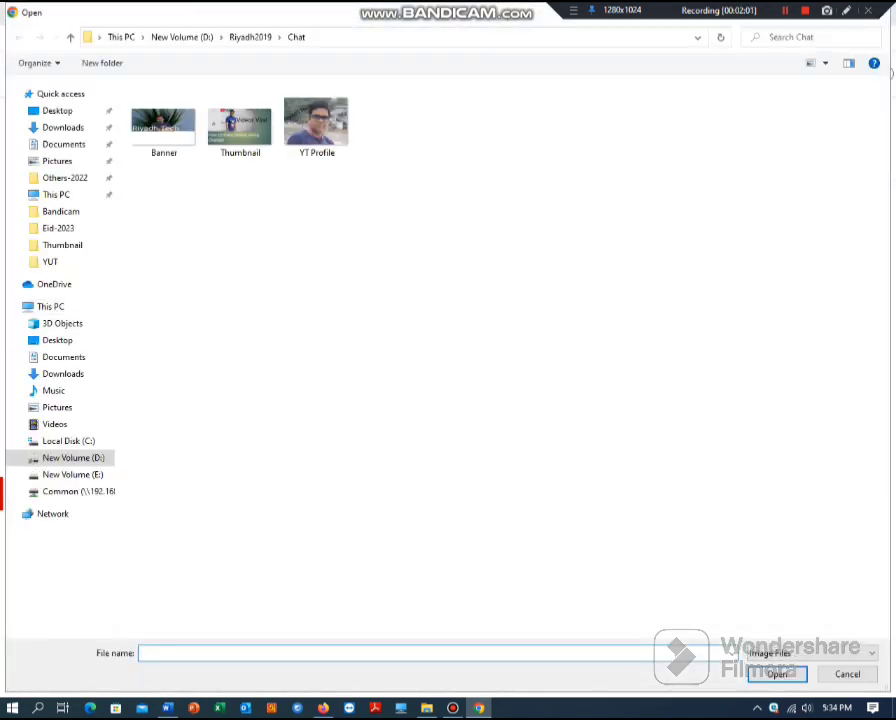
left_click(316, 122)
left_click(777, 674)
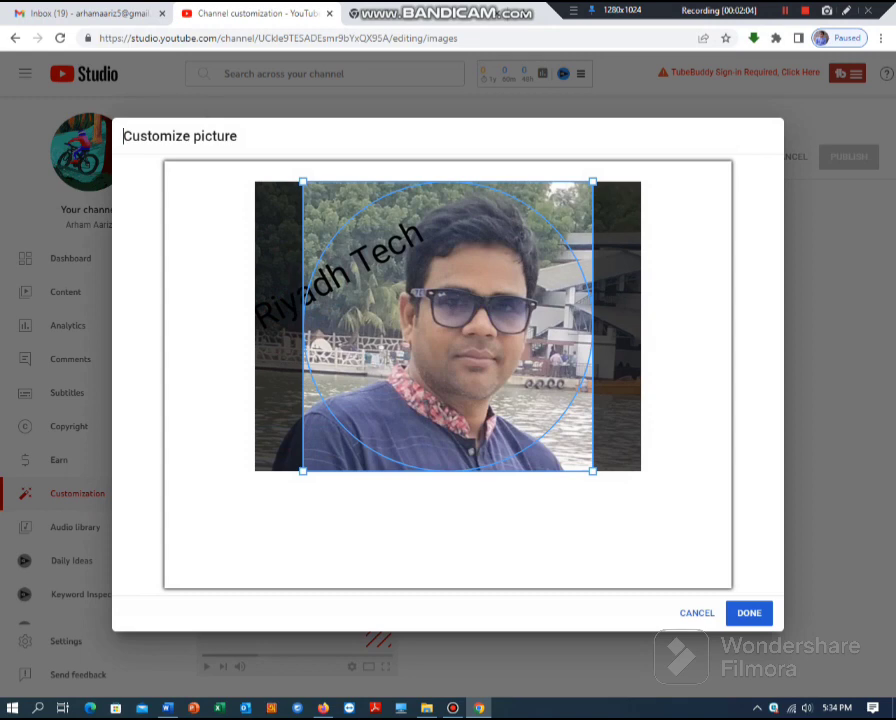
left_click_drag(448, 326, 421, 326)
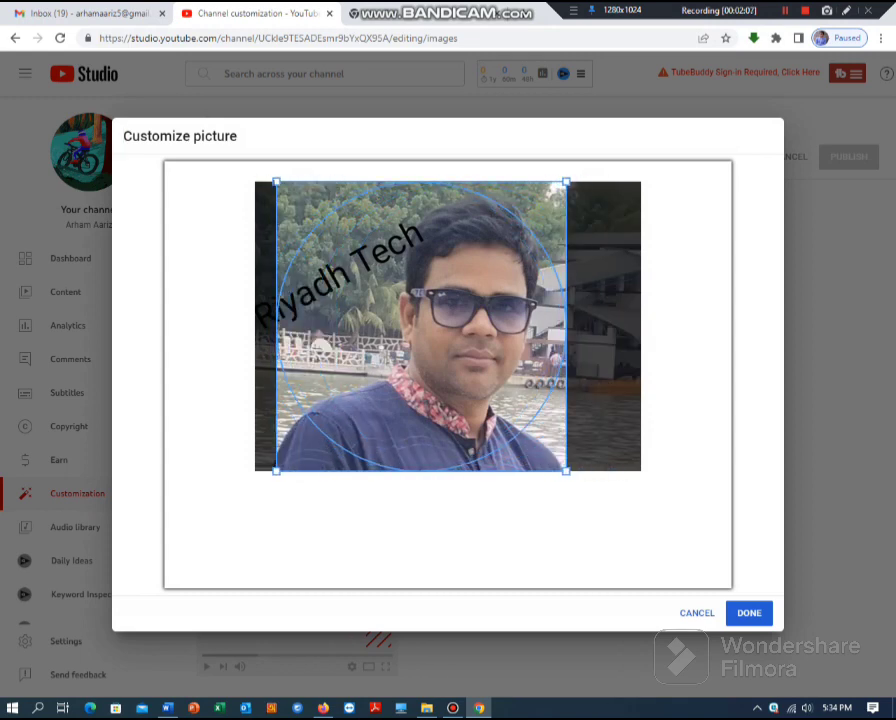
left_click(749, 613)
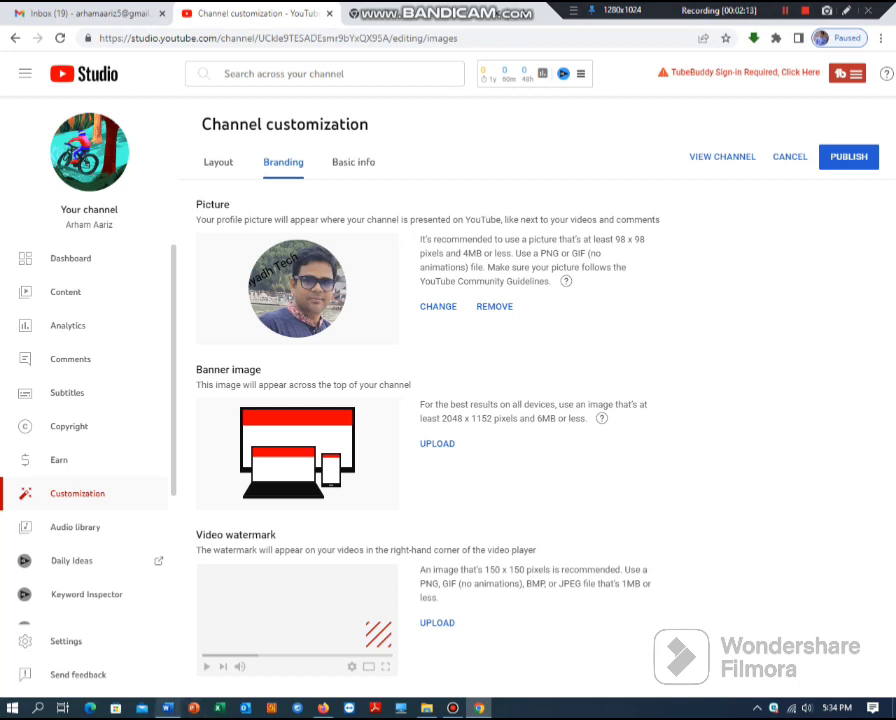
Upload the Banner image from the Chat folder as the channel's banner, accepting the proposed crop
left_click(167, 708)
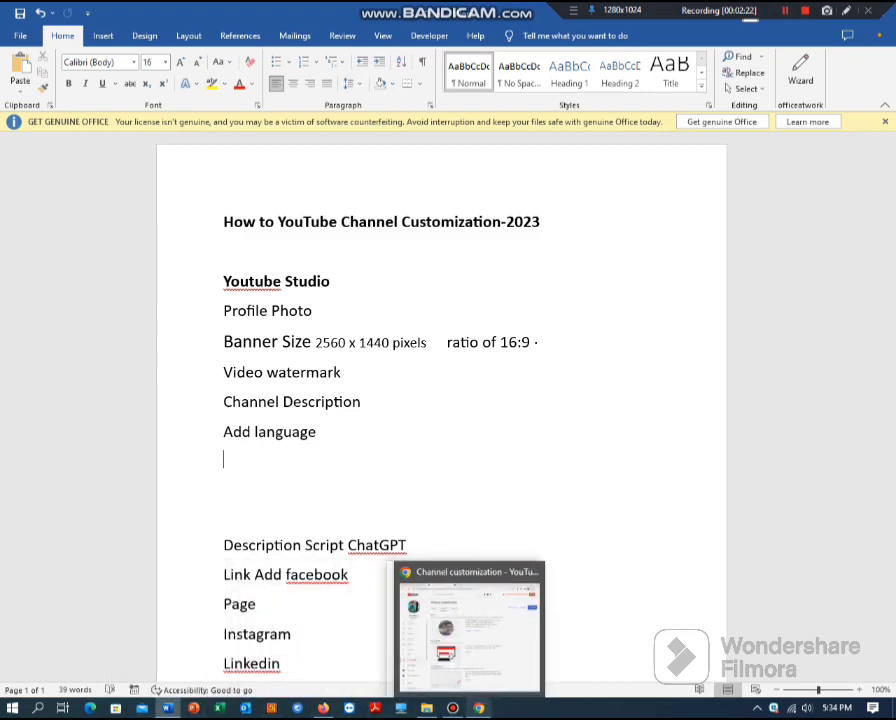
left_click(479, 708)
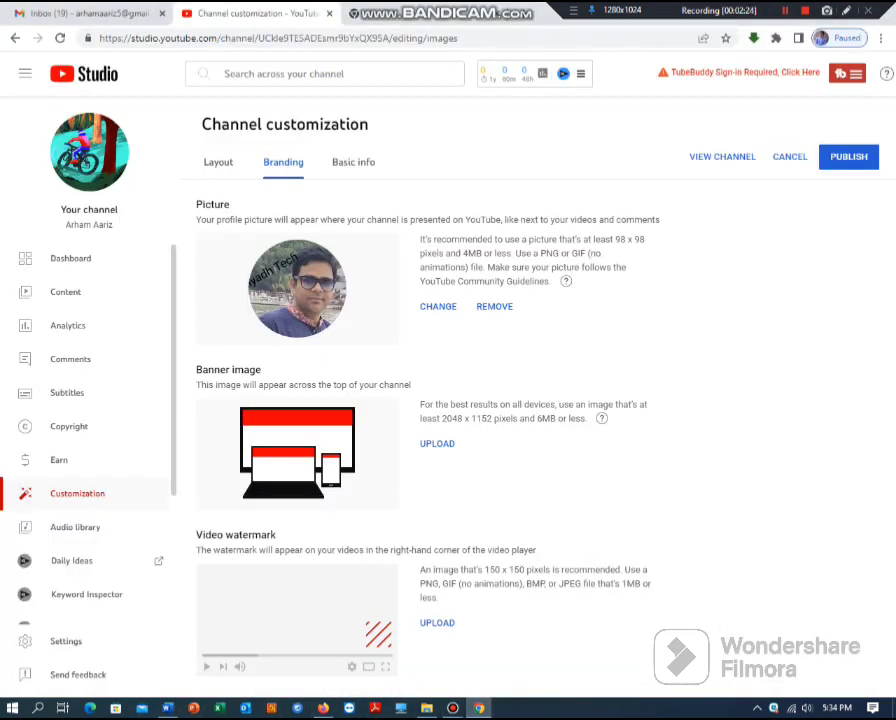
left_click(437, 443)
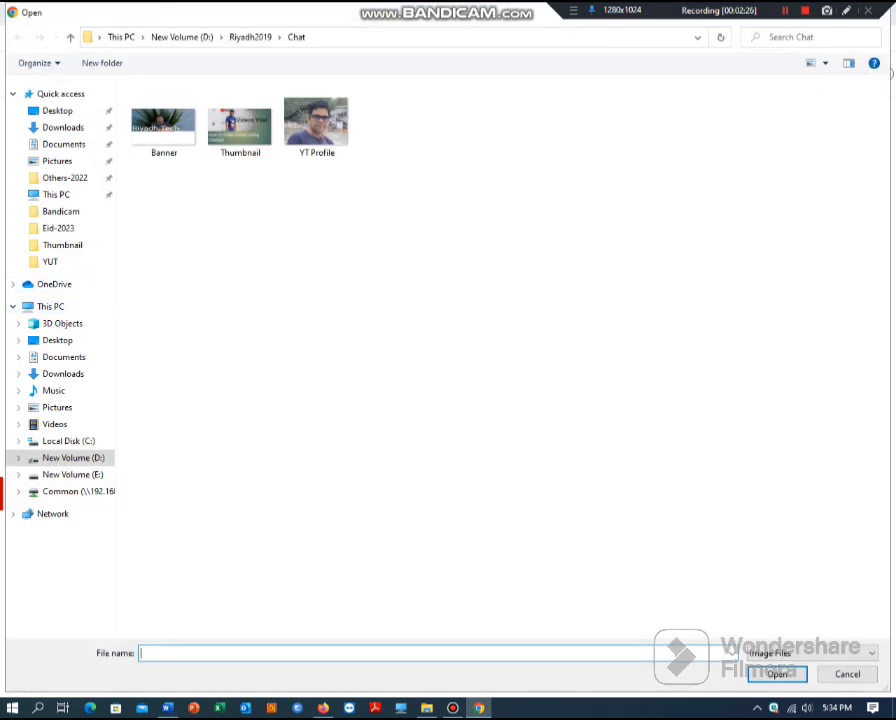
left_click(163, 128)
left_click(777, 674)
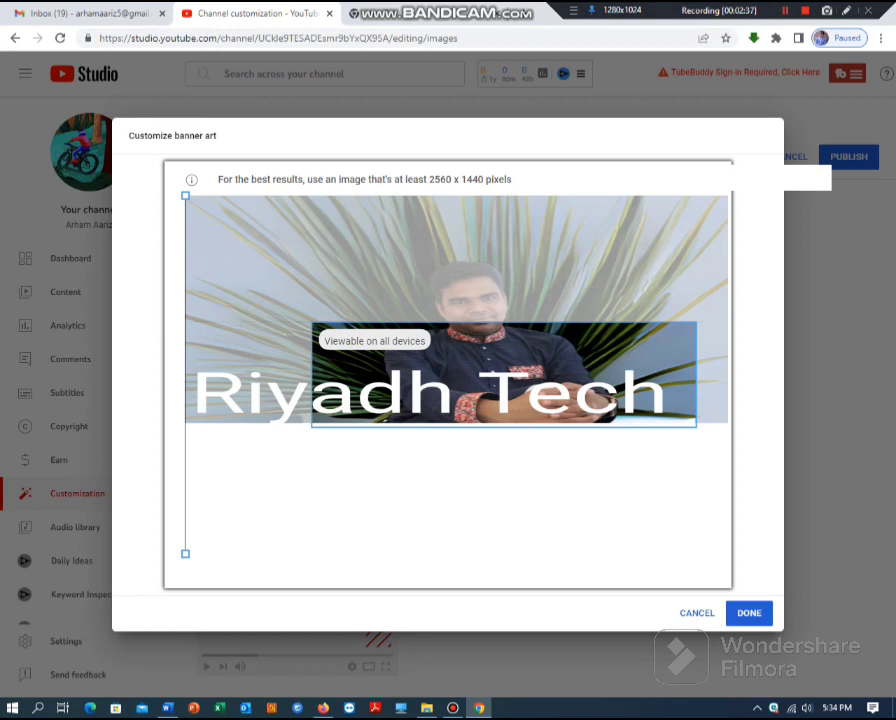
left_click(749, 612)
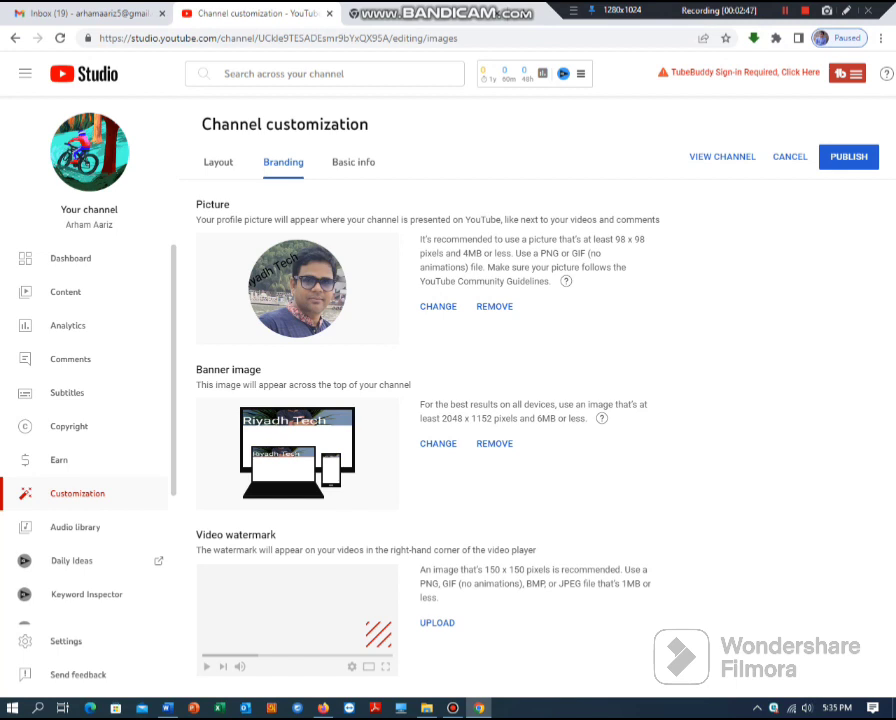
Upload the YT Profile image as the video watermark, accepting the proposed crop
left_click(437, 622)
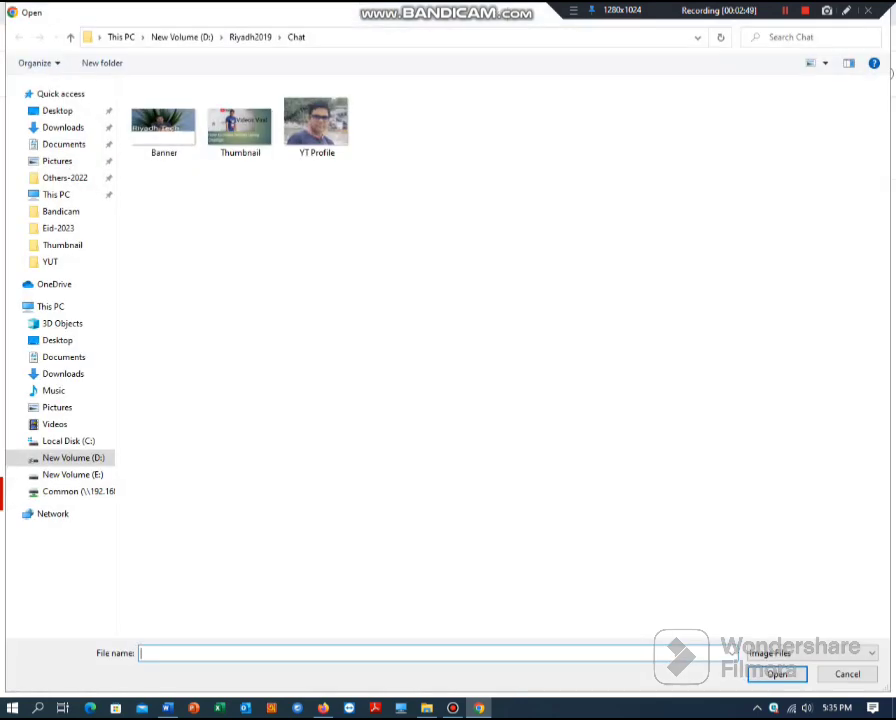
left_click(316, 125)
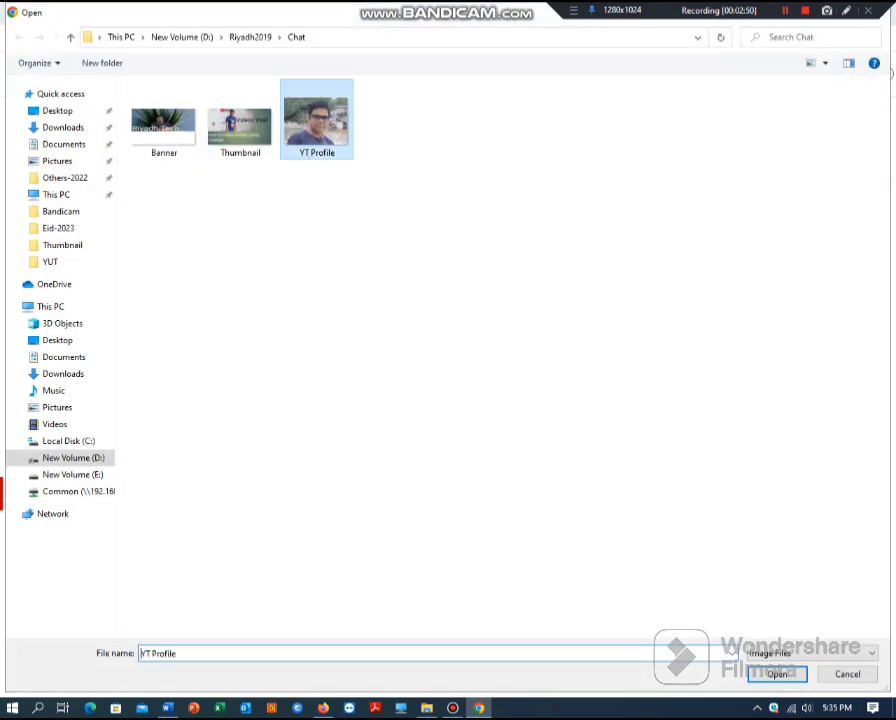
left_click(777, 674)
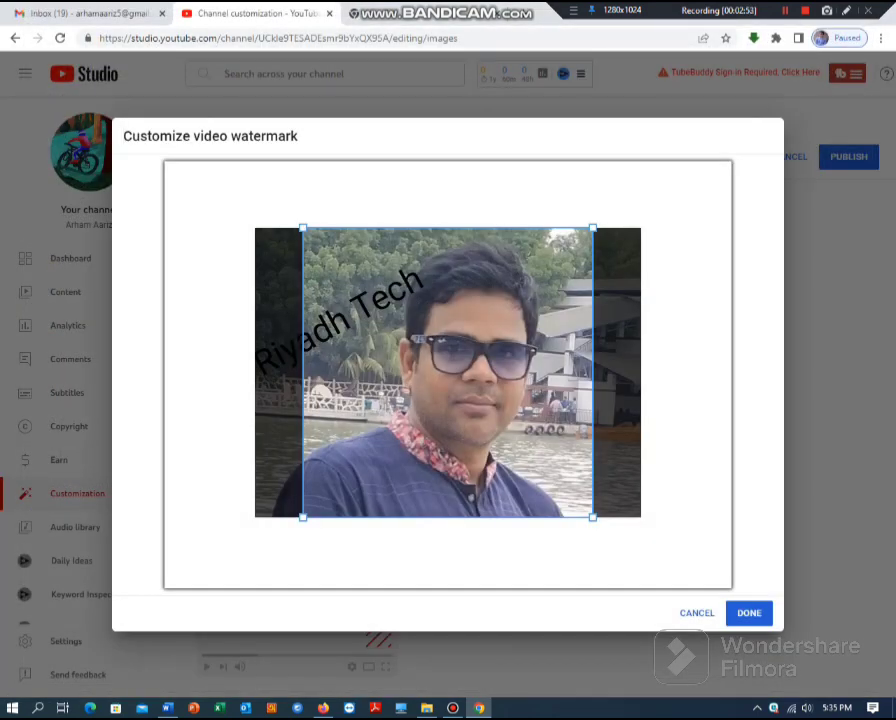
left_click(749, 613)
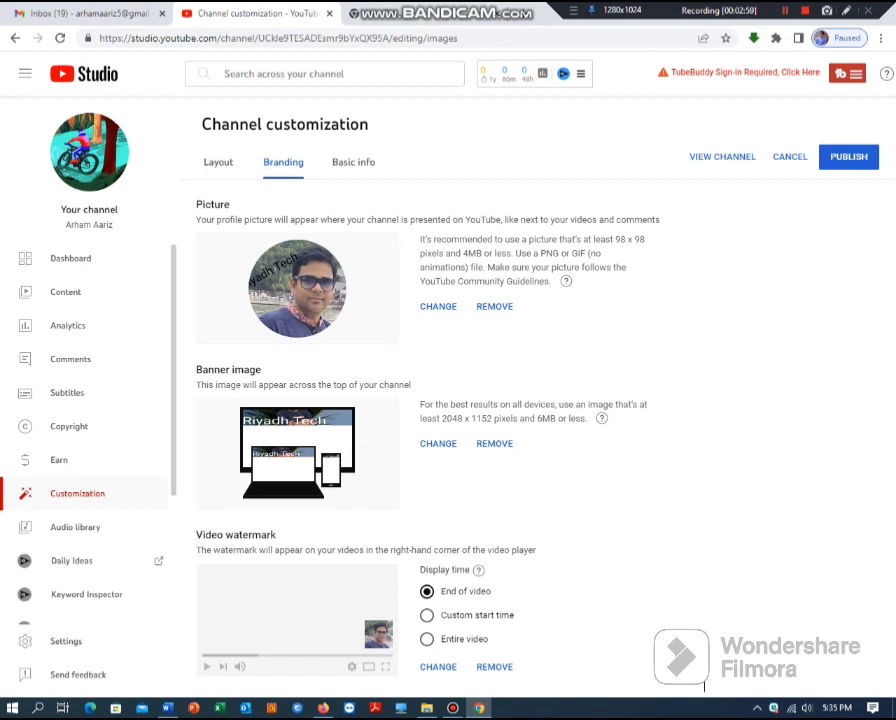
Open the channel's basic info settings and place the cursor in the empty Description field
left_click(353, 162)
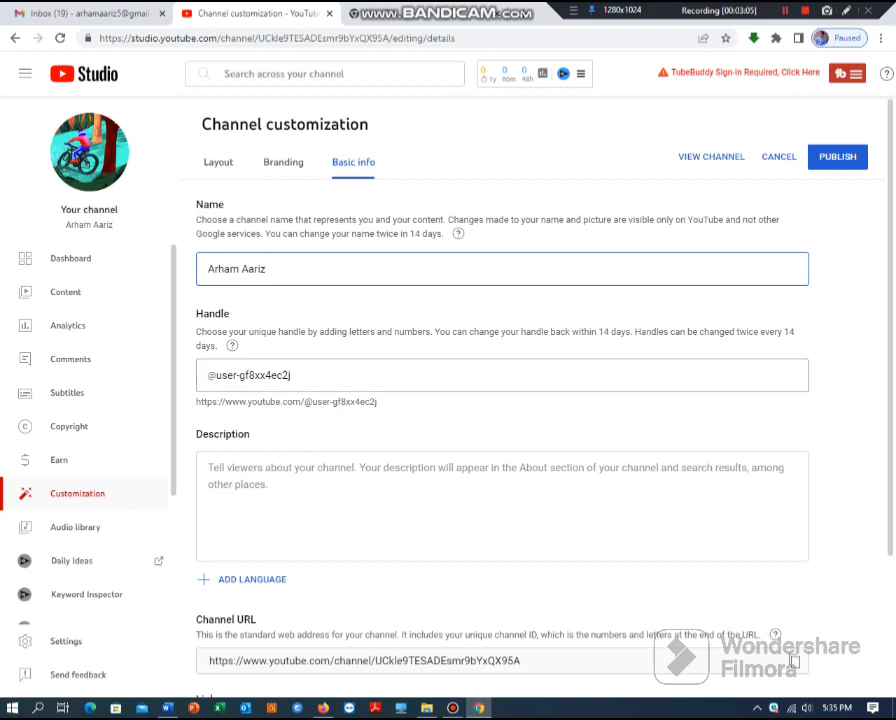
key("Tab")
key("Tab")
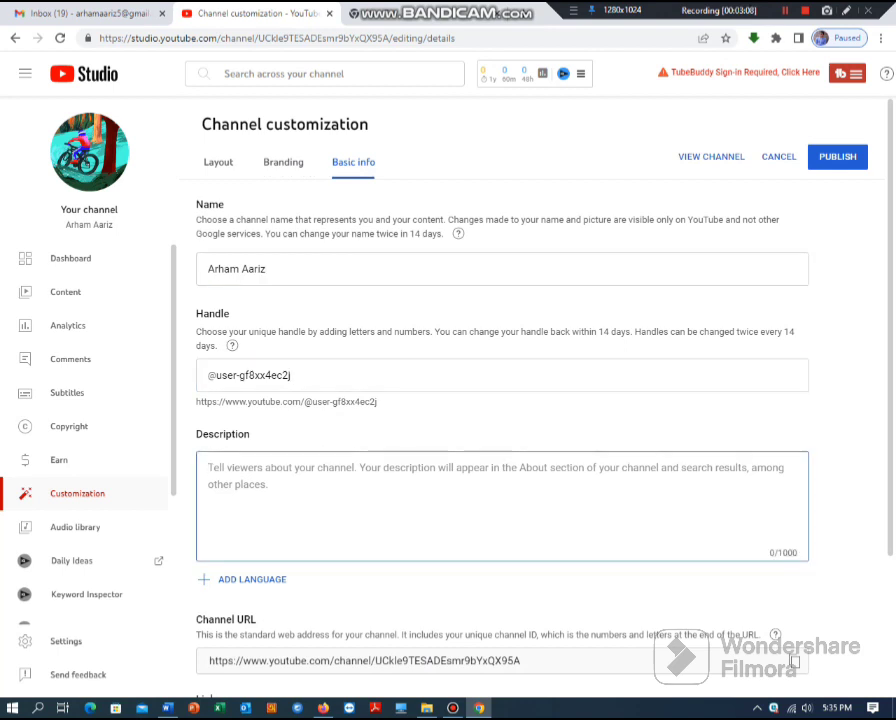
Switch to ChatGPT in Firefox and send the prompt "write a description youtube vlog"
key("alt+Tab")
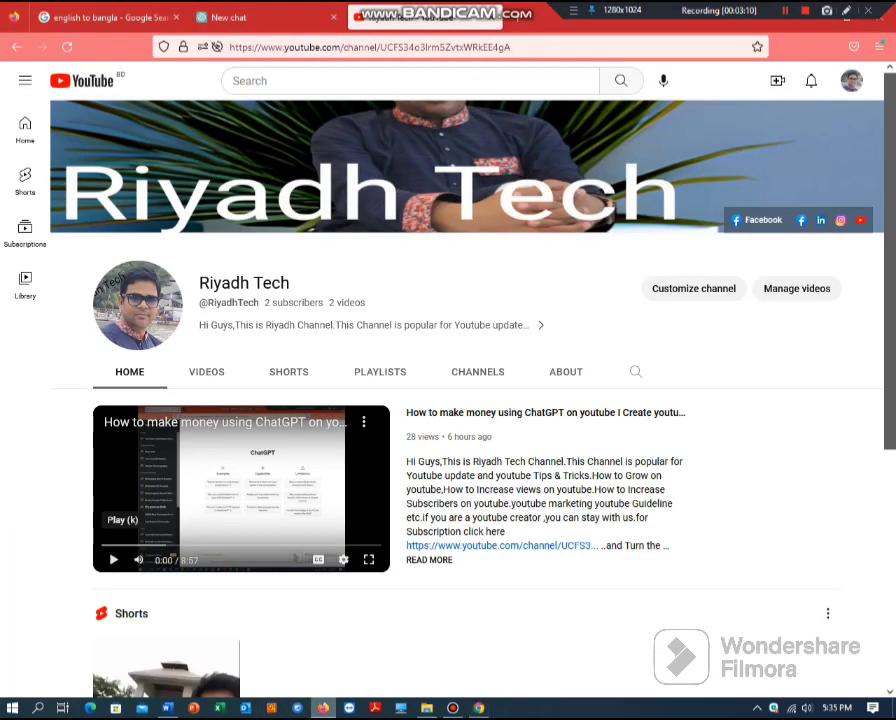
left_click(262, 17)
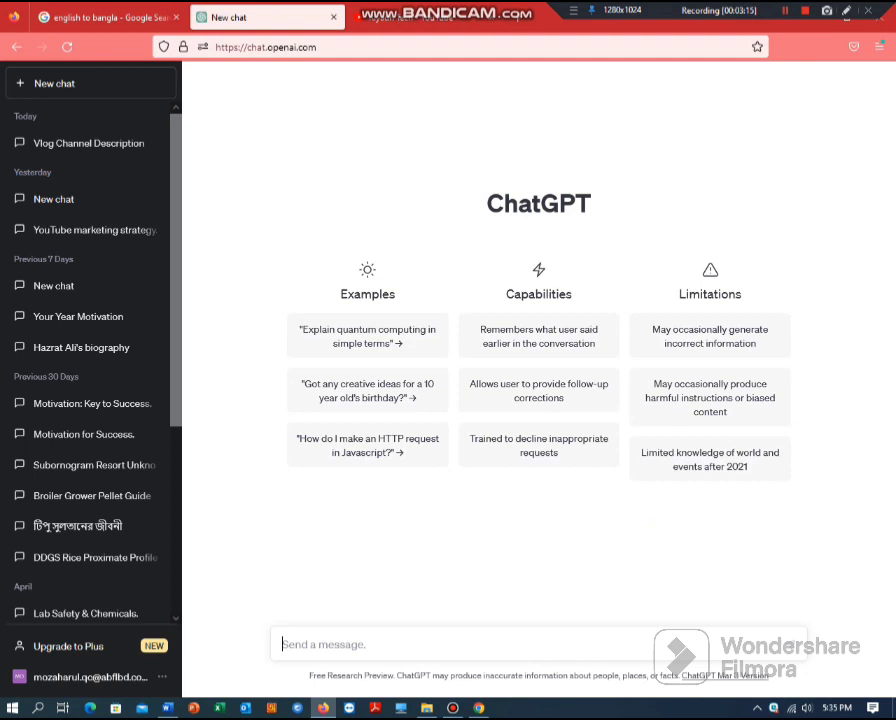
type("abou")
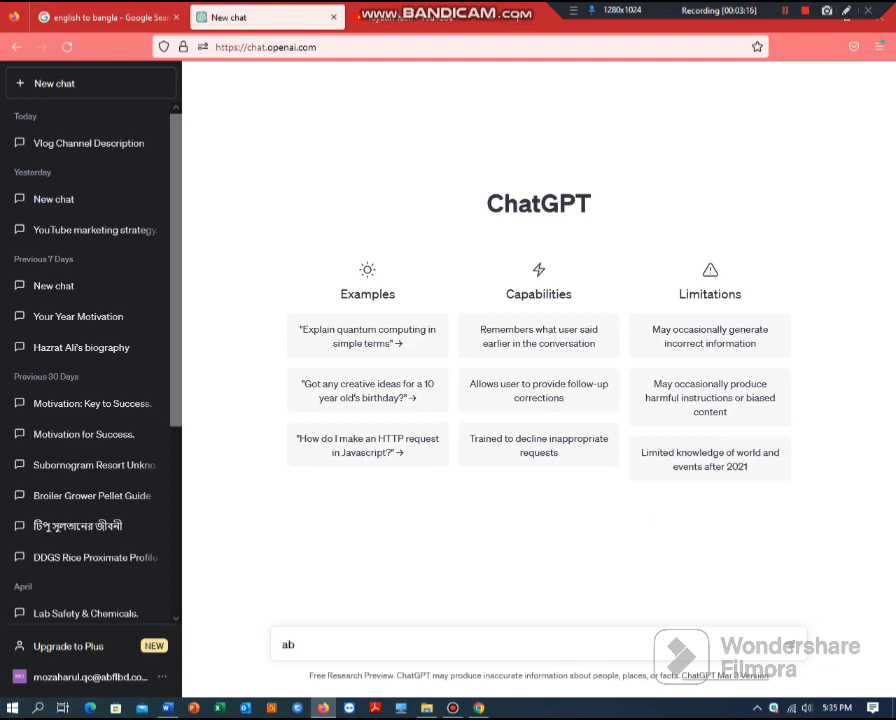
key("BackSpace")
key("BackSpace")
key("BackSpace")
key("BackSpace")
type("write a description")
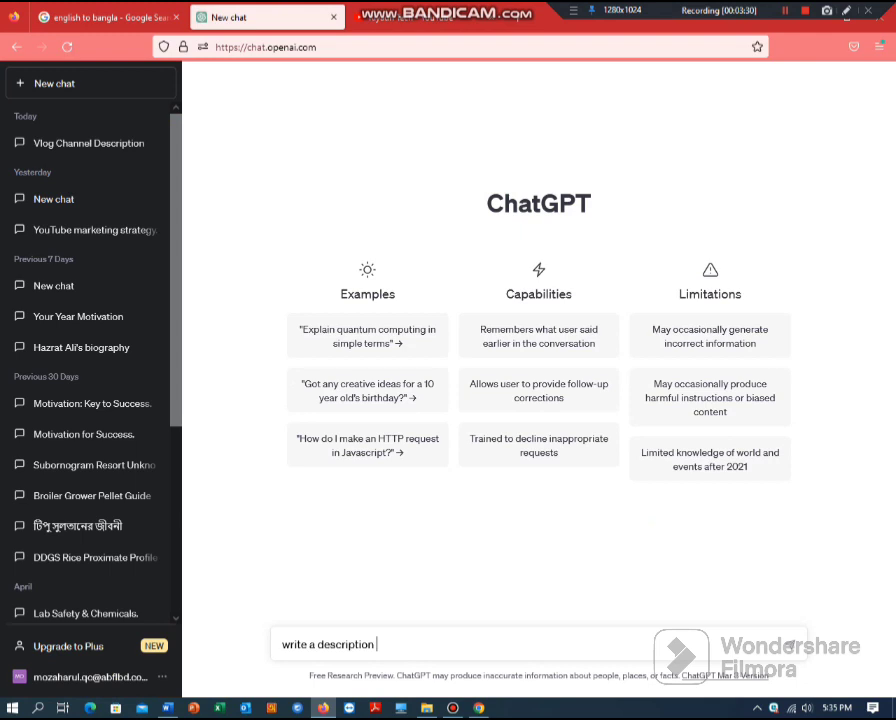
type("youtube vlog")
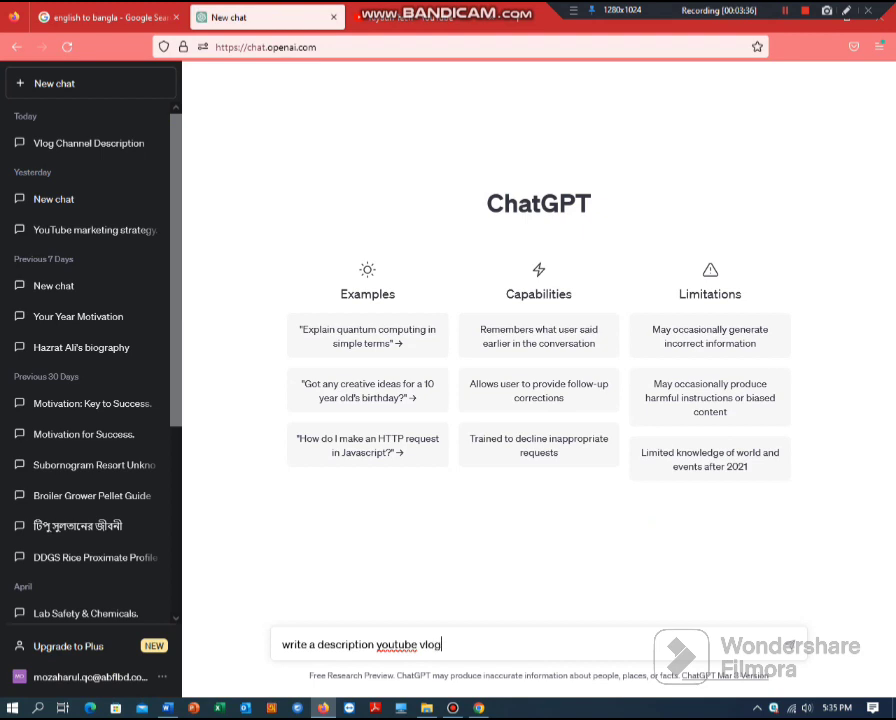
key("Return")
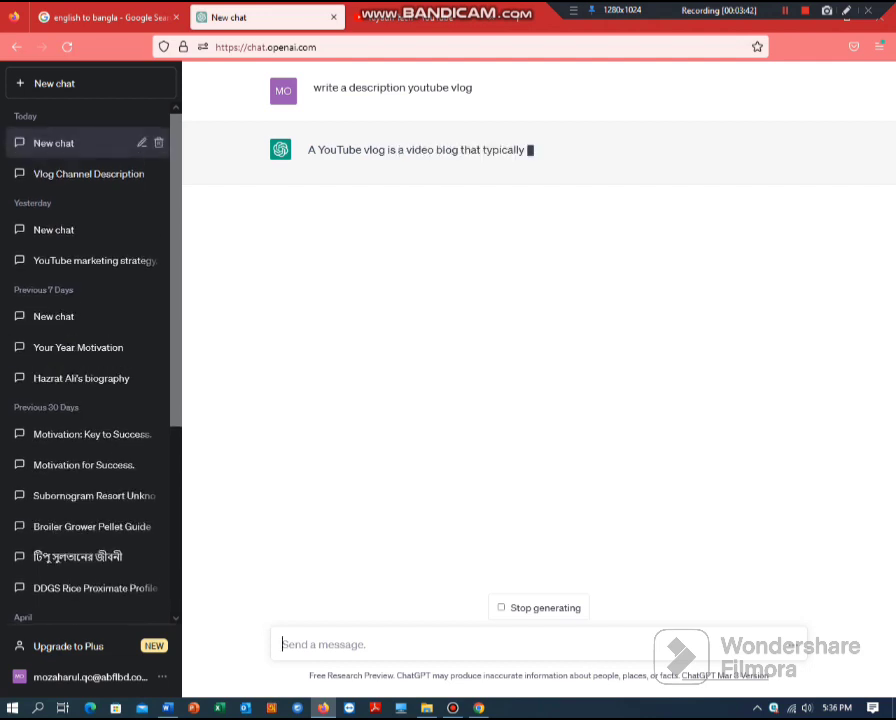
Open the earlier Vlog Channel Description chat and copy the first three paragraphs of its first reply
left_click(88, 174)
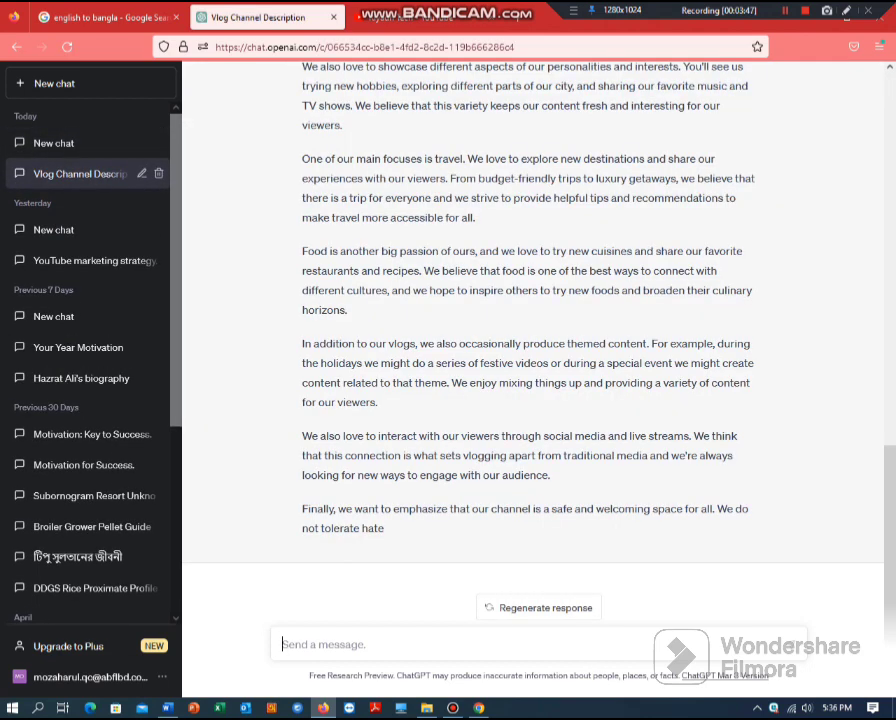
scroll(538, 330, "up", 11)
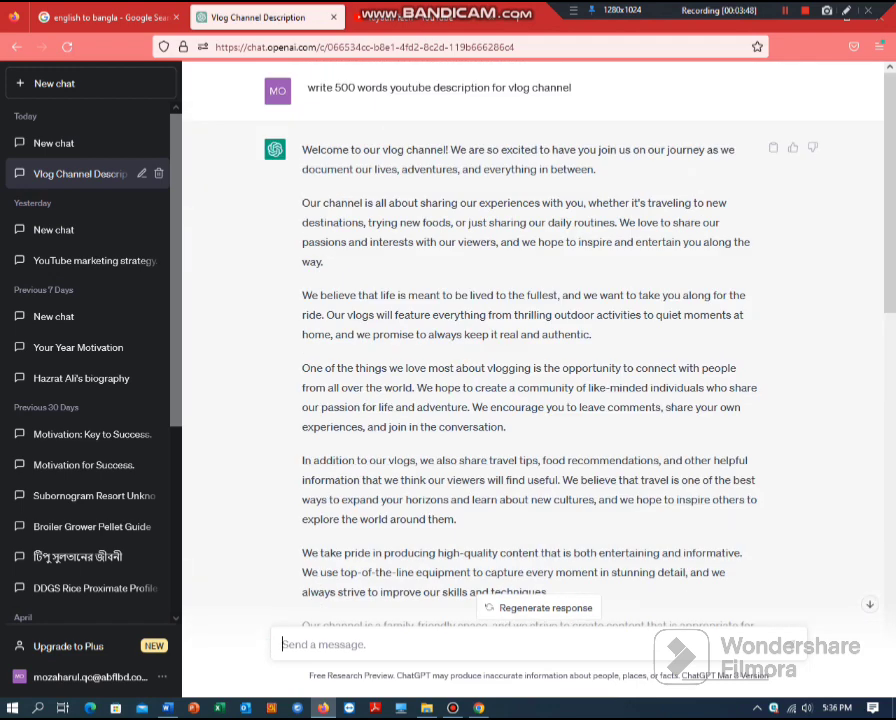
left_click_drag(302, 149, 591, 334)
right_click(457, 217)
left_click(475, 228)
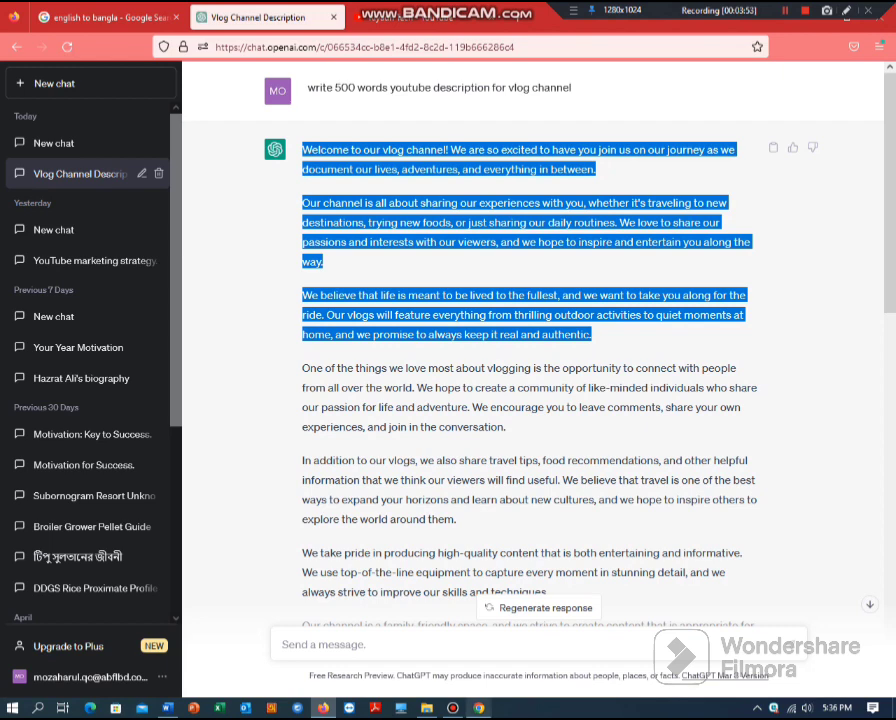
Switch back to YouTube Studio in Chrome and paste the copied paragraphs into the channel's Description field
key("alt+Tab")
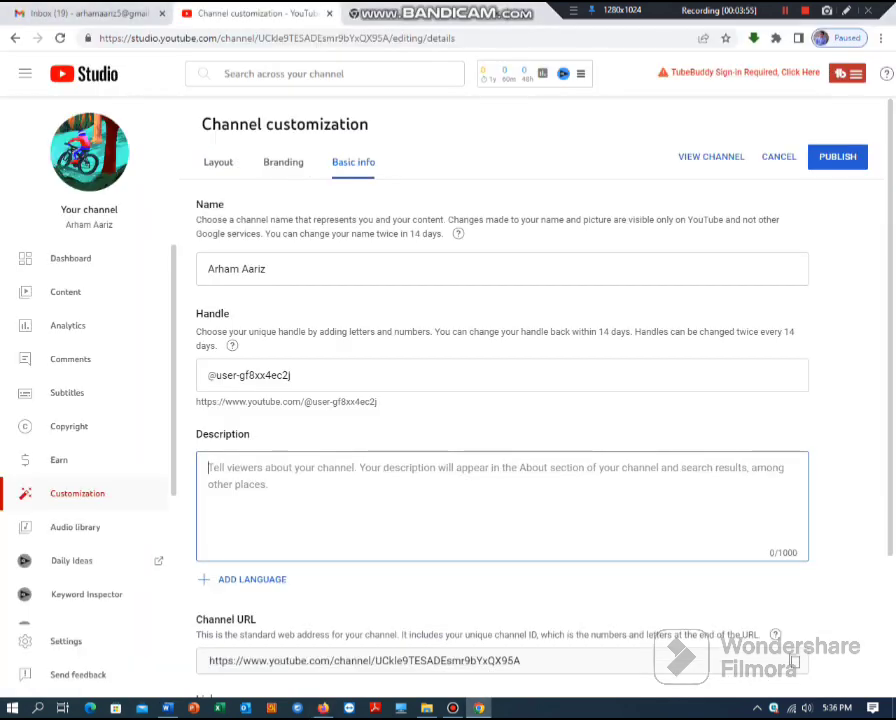
key("ctrl+v")
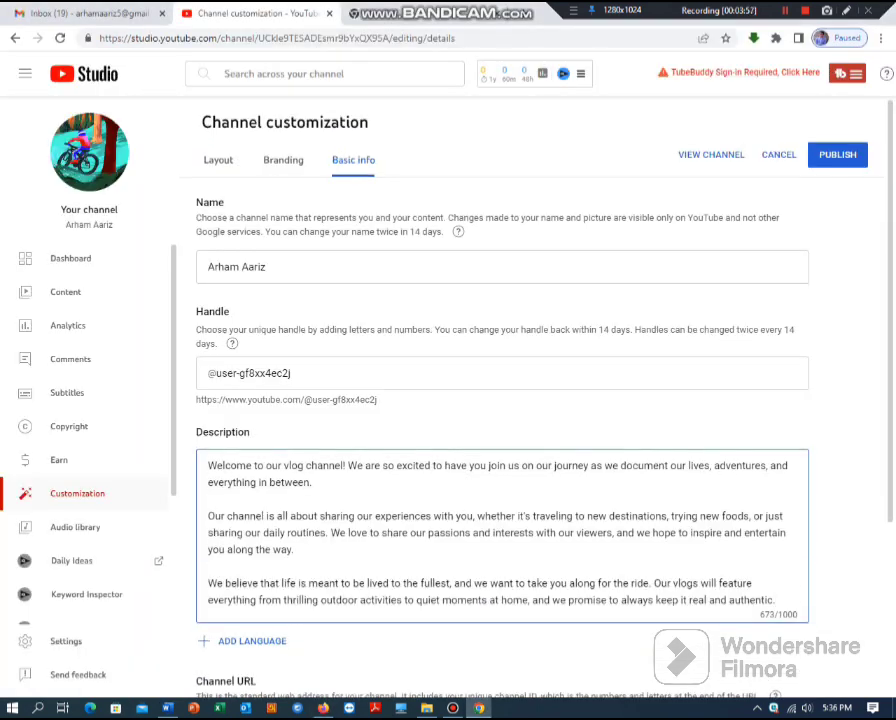
scroll(500, 400, "down", 3)
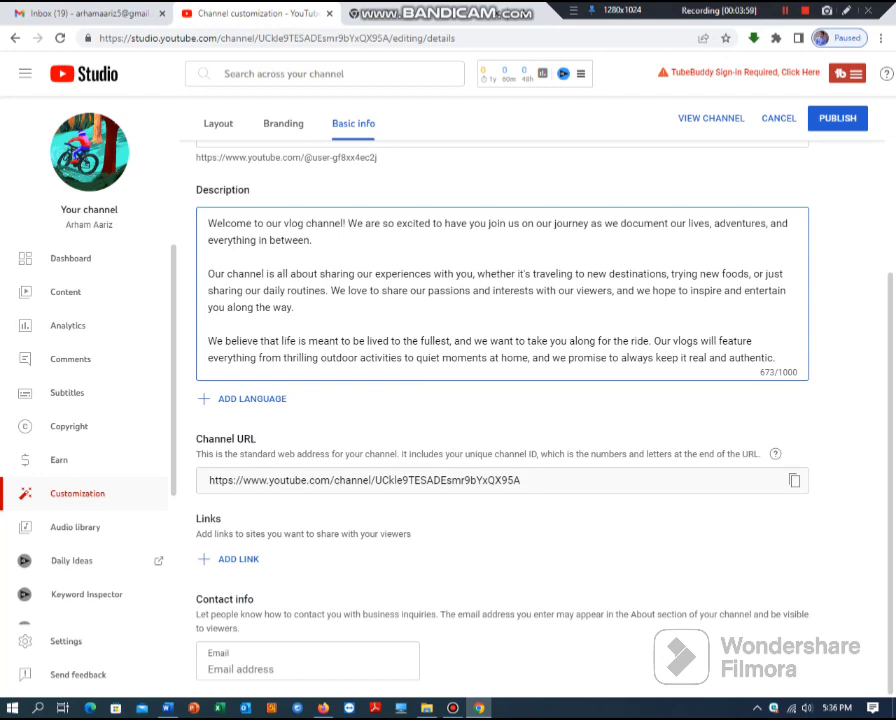
Add a channel translation with English (United Kingdom) as the original language and Bangla as the translation language
left_click(252, 398)
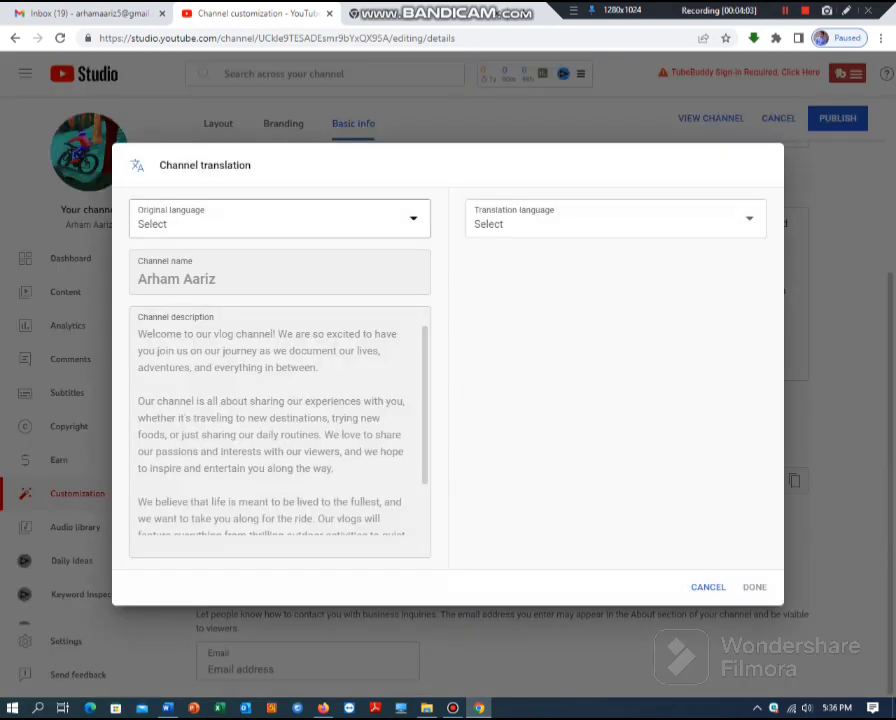
left_click(279, 218)
scroll(275, 494, "down", 3)
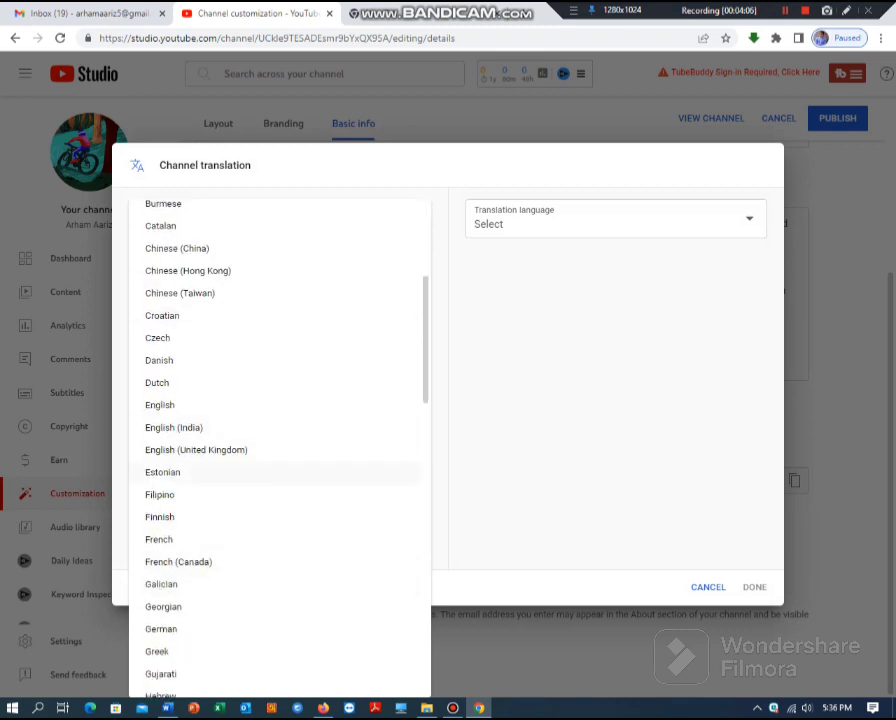
scroll(275, 472, "down", 5)
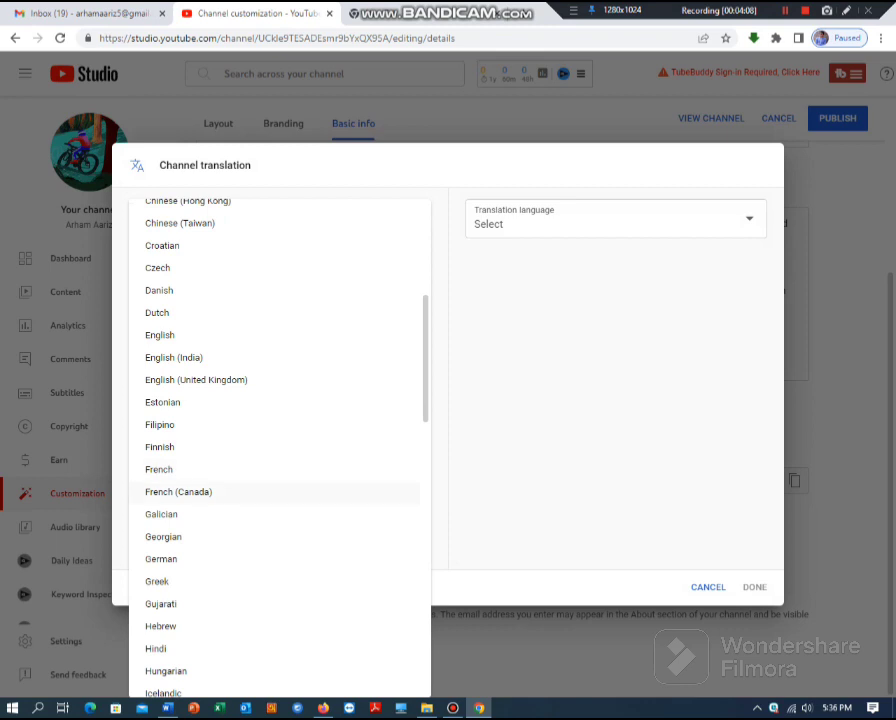
scroll(275, 500, "up", 7)
scroll(176, 460, "down", 4)
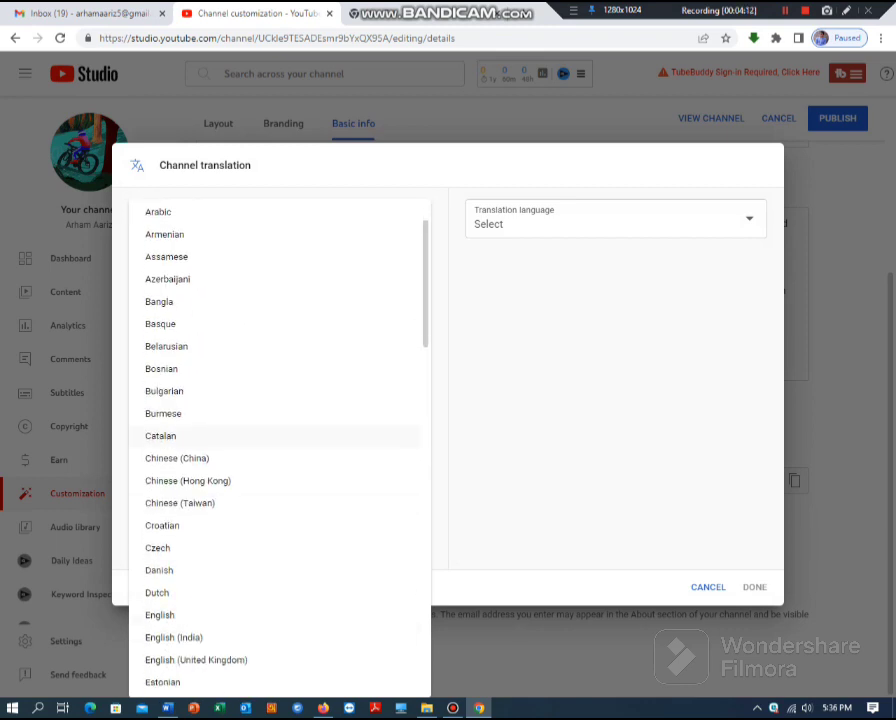
left_click(176, 380)
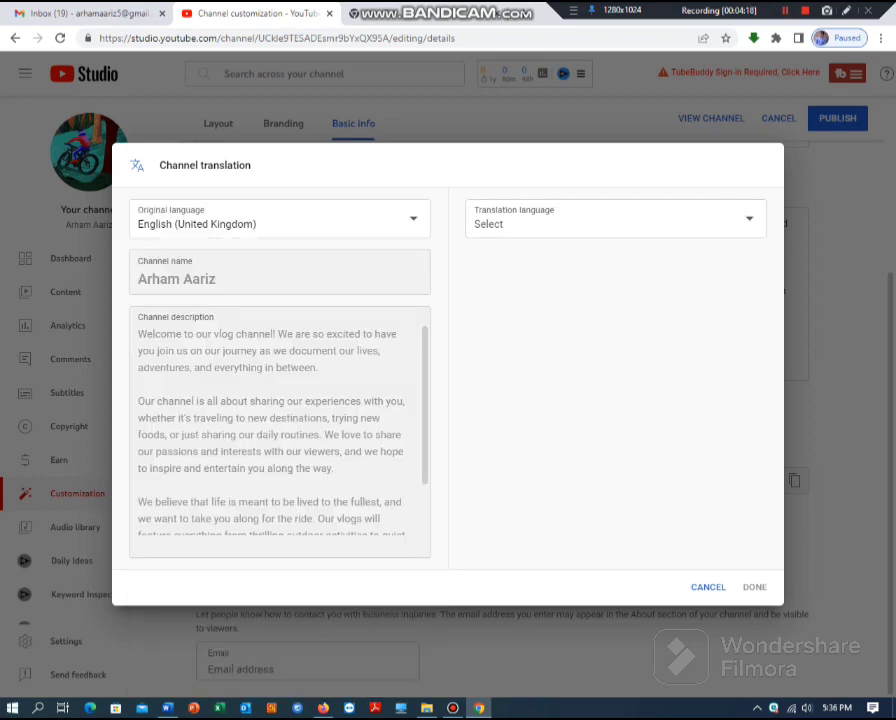
left_click(749, 219)
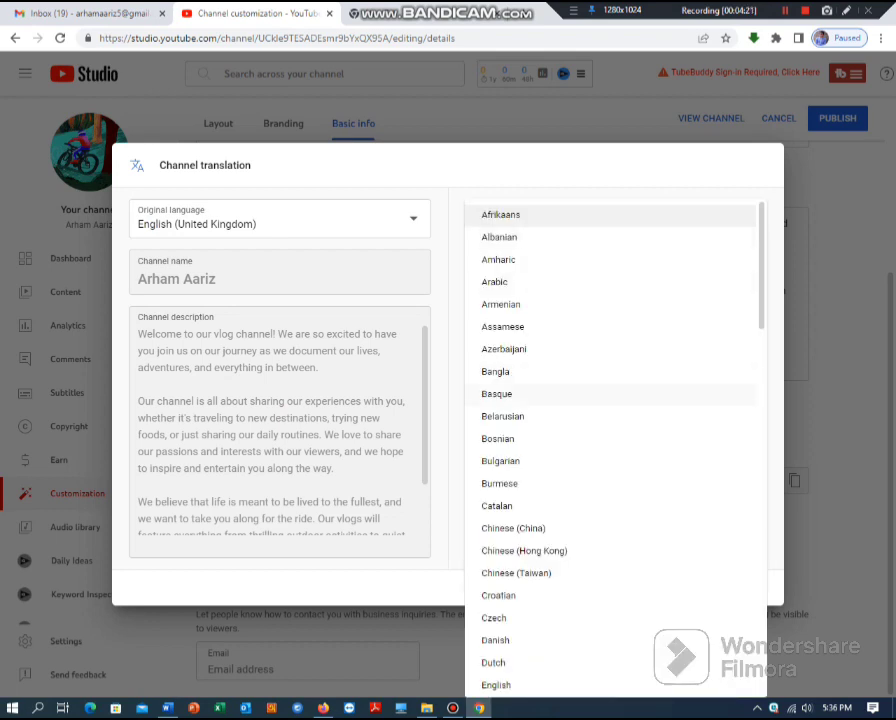
left_click(495, 371)
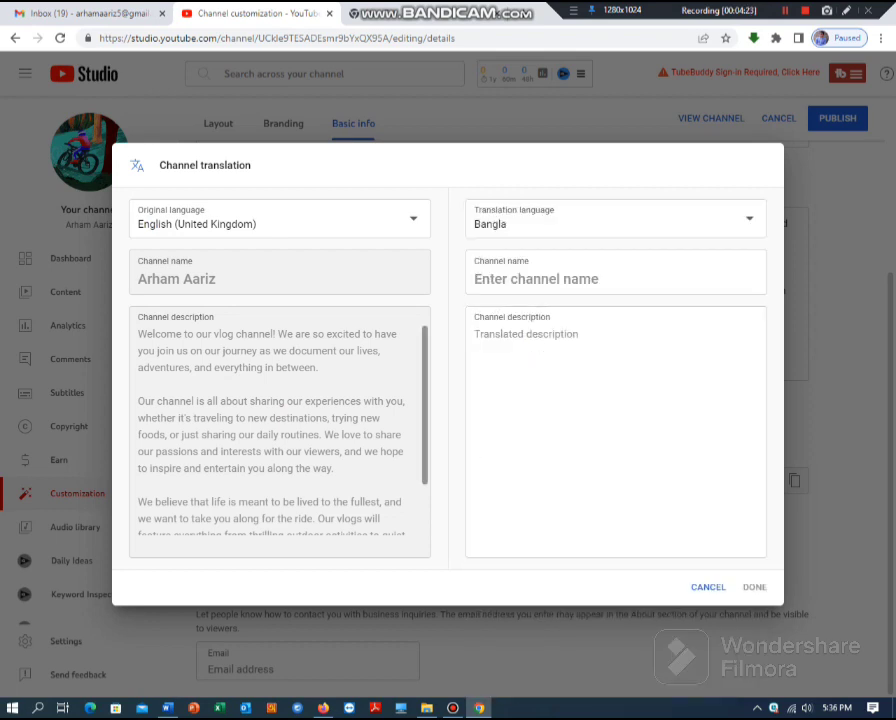
Copy the whole English channel description and paste it into Google's English to Bangla translator in Firefox
left_click_drag(138, 334, 300, 540)
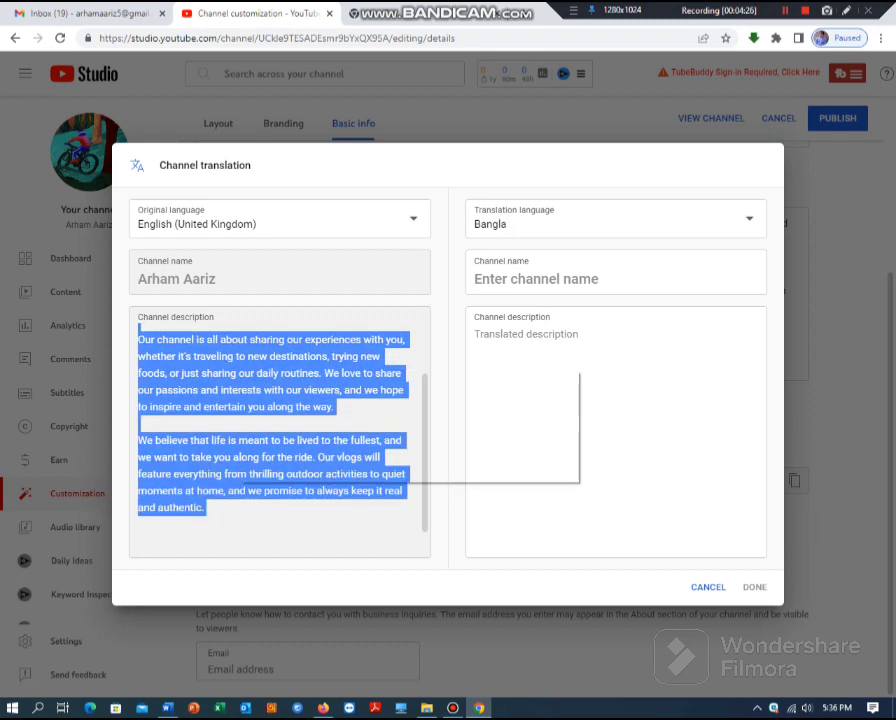
right_click(239, 369)
left_click(266, 380)
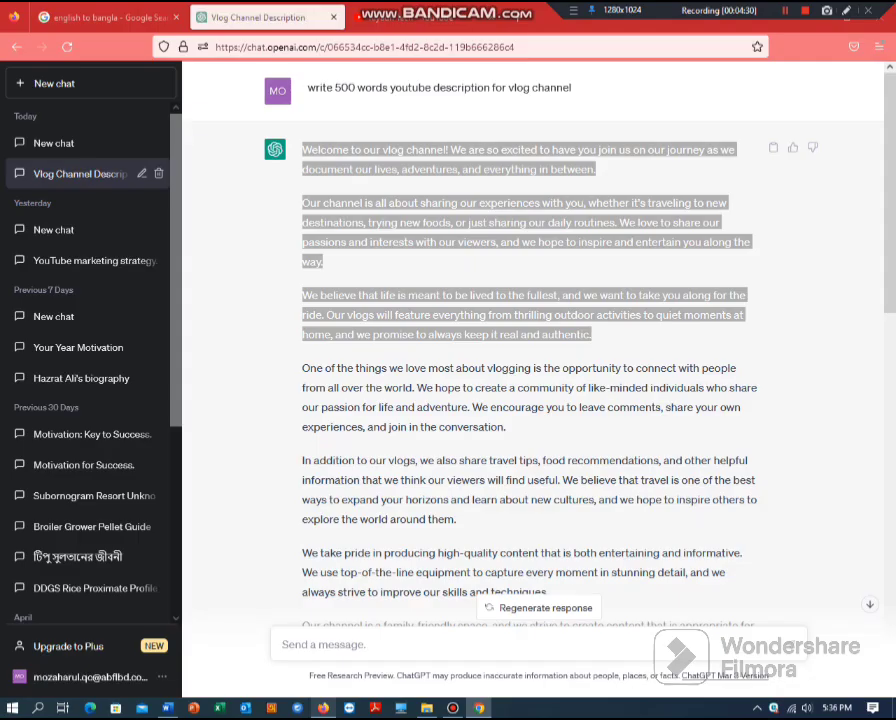
key("alt+Tab")
left_click(108, 17)
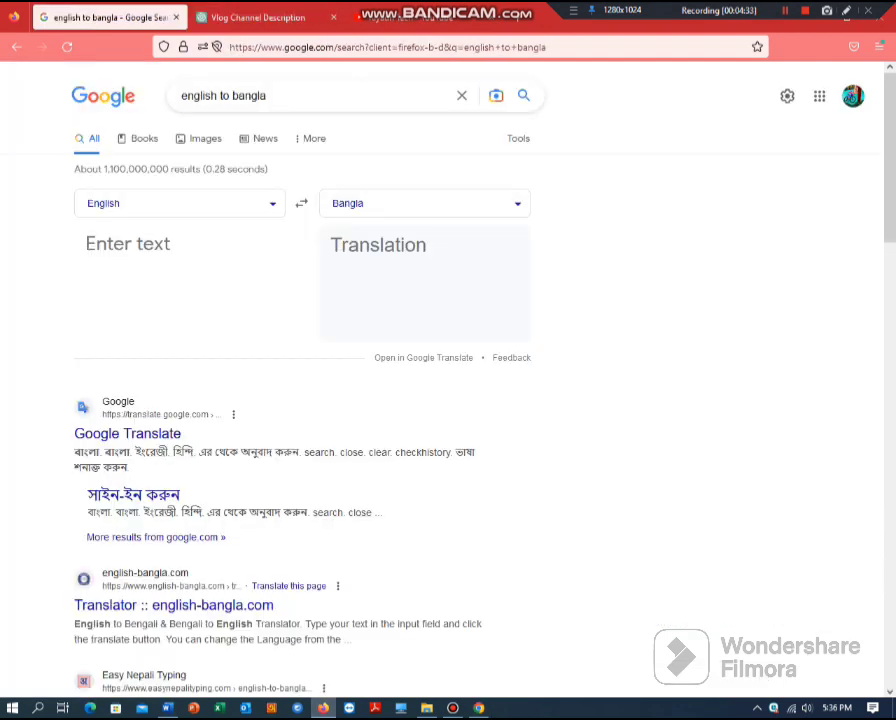
key("ctrl+v")
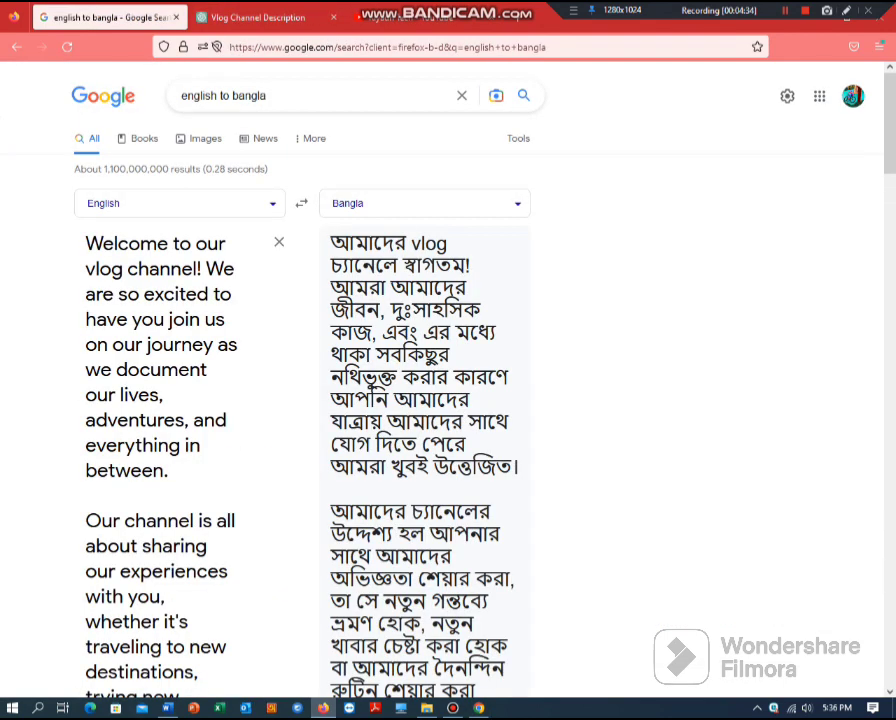
Copy the Bangla translation starting at its first line, switch back to YouTube Studio in Chrome and paste it as the translated channel description
left_click_drag(331, 241, 517, 690)
right_click(368, 314)
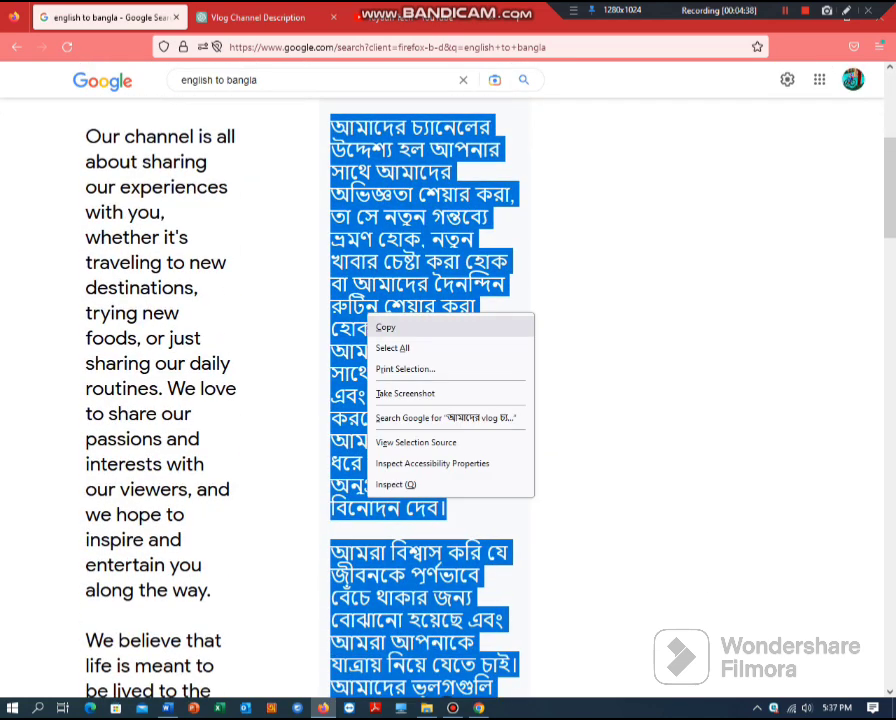
left_click(386, 328)
left_click(479, 708)
left_click(526, 350)
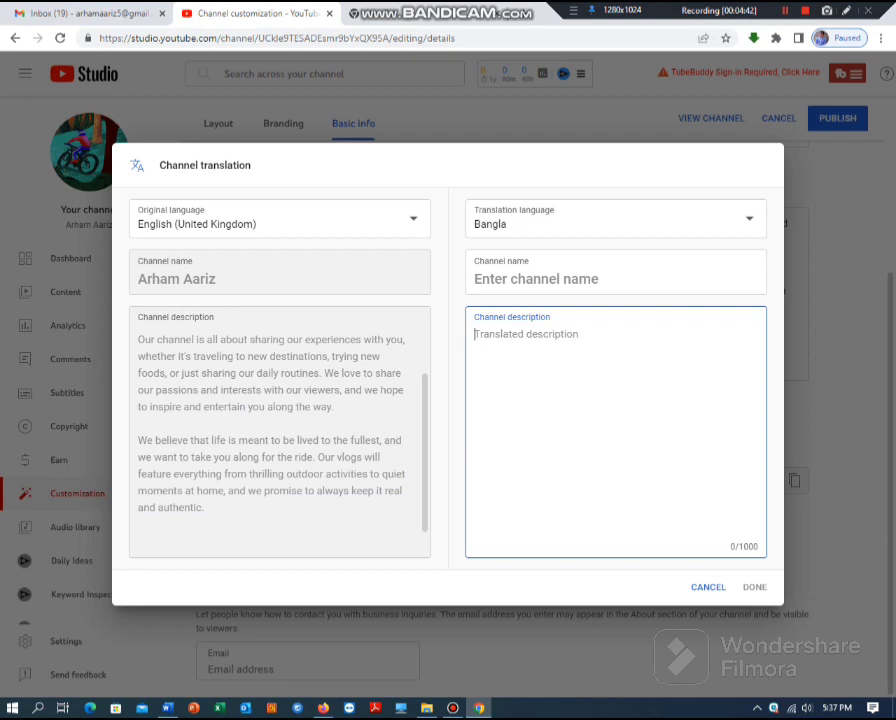
key("ctrl+v")
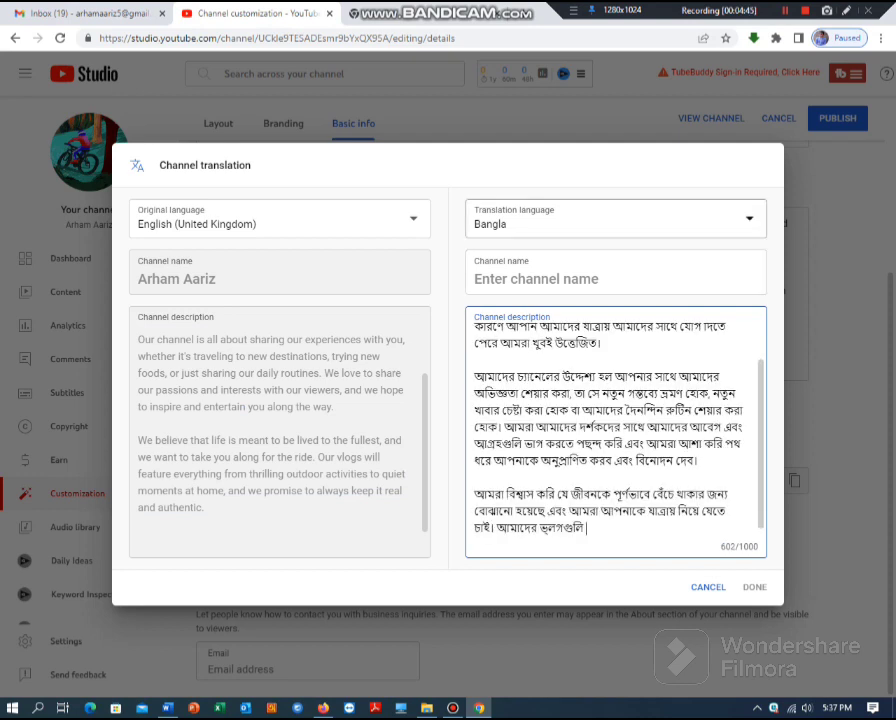
Enter the channel owner's name, with both words capitalized, as the Bangla channel name and save the translation
left_click(560, 279)
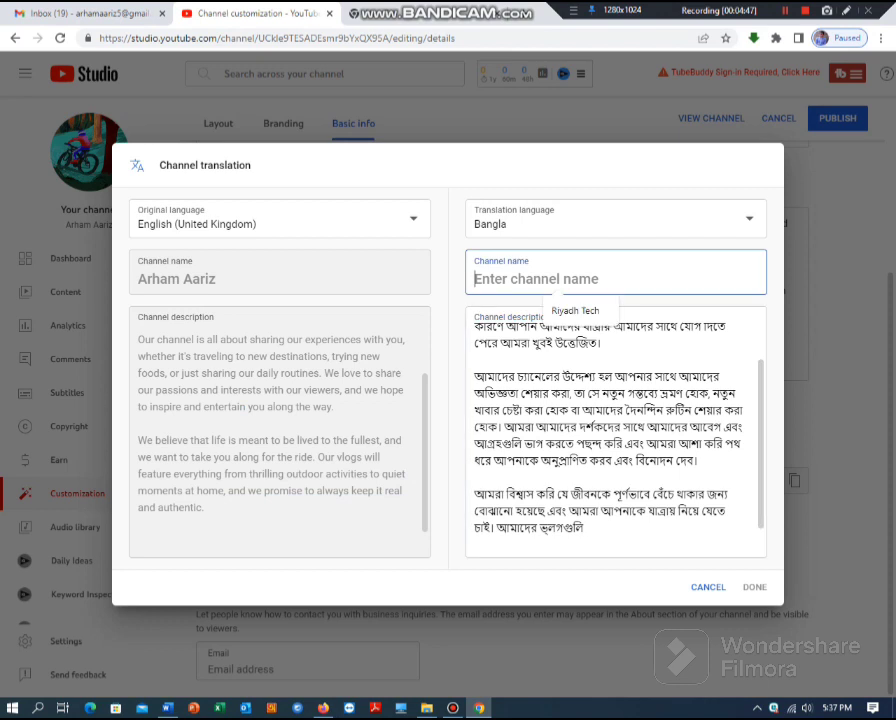
type("Arh")
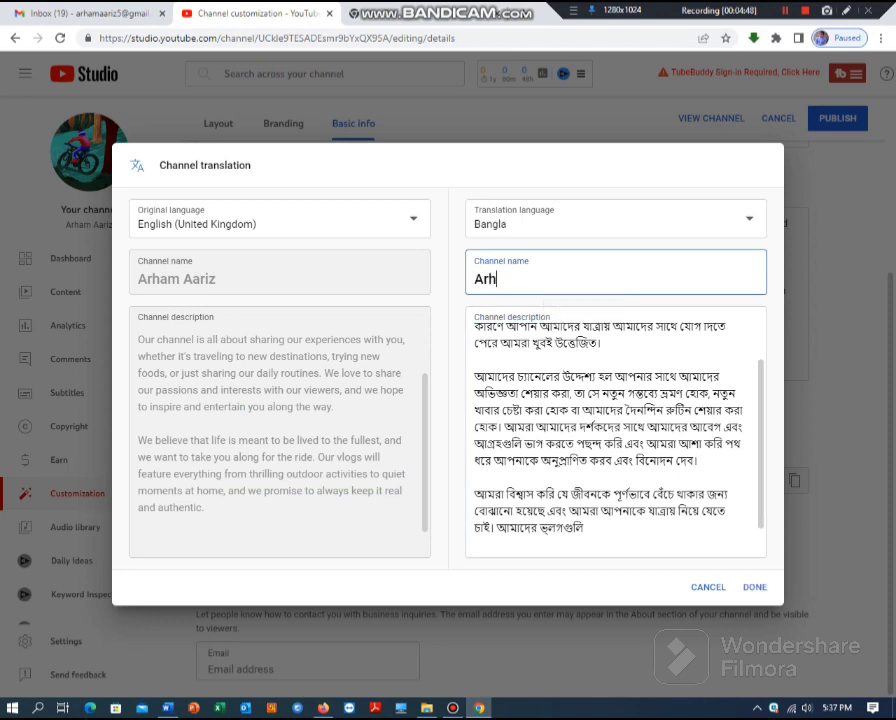
type("am aariz")
left_click(528, 279)
key("BackSpace")
type("A")
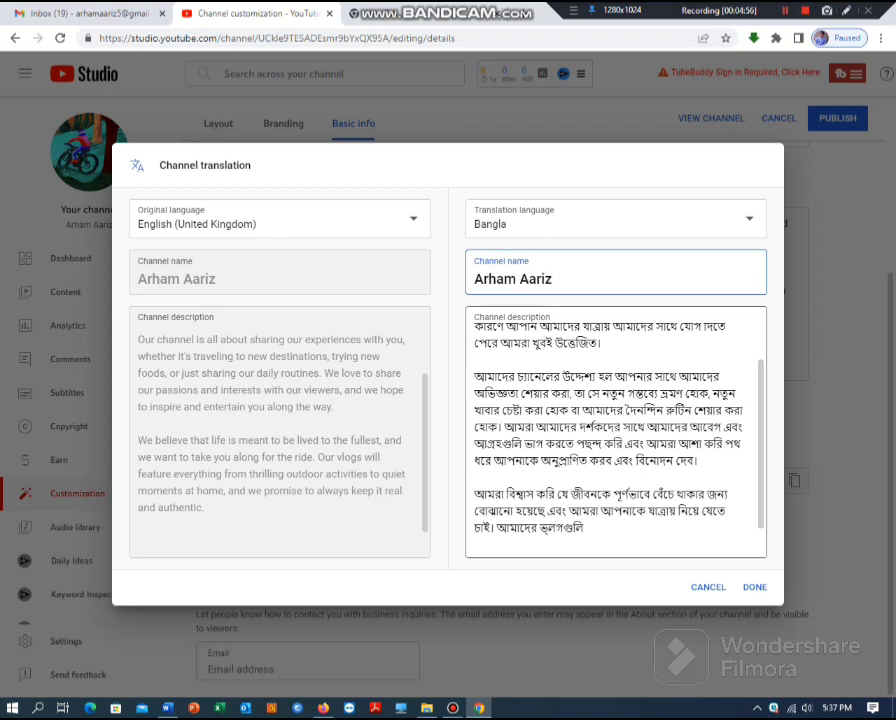
left_click(754, 587)
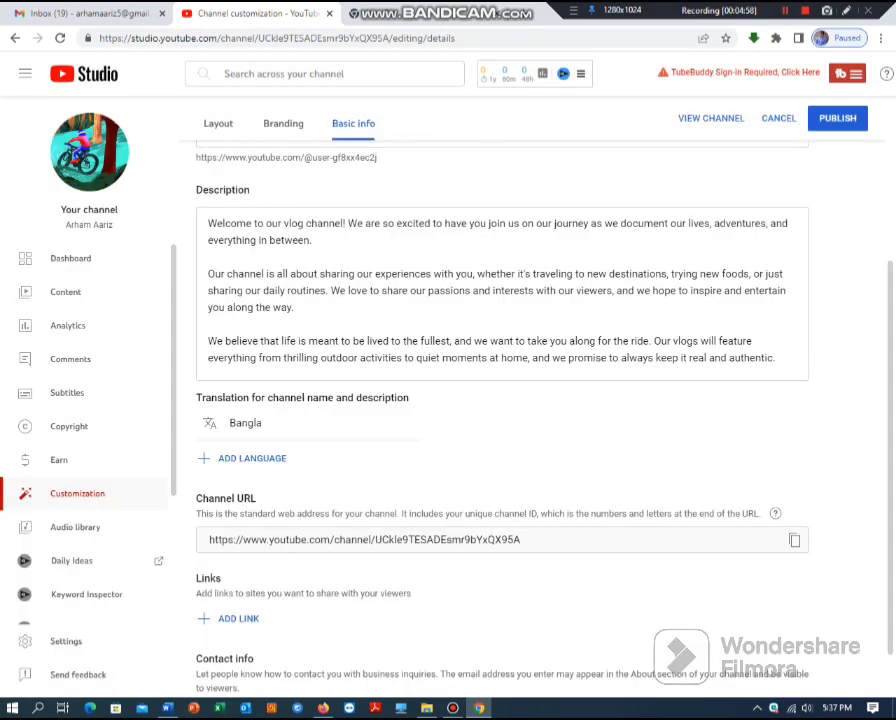
Add a channel link titled "facebook" and search Google for facebook in a new tab to find its URL
scroll(500, 400, "down", 1)
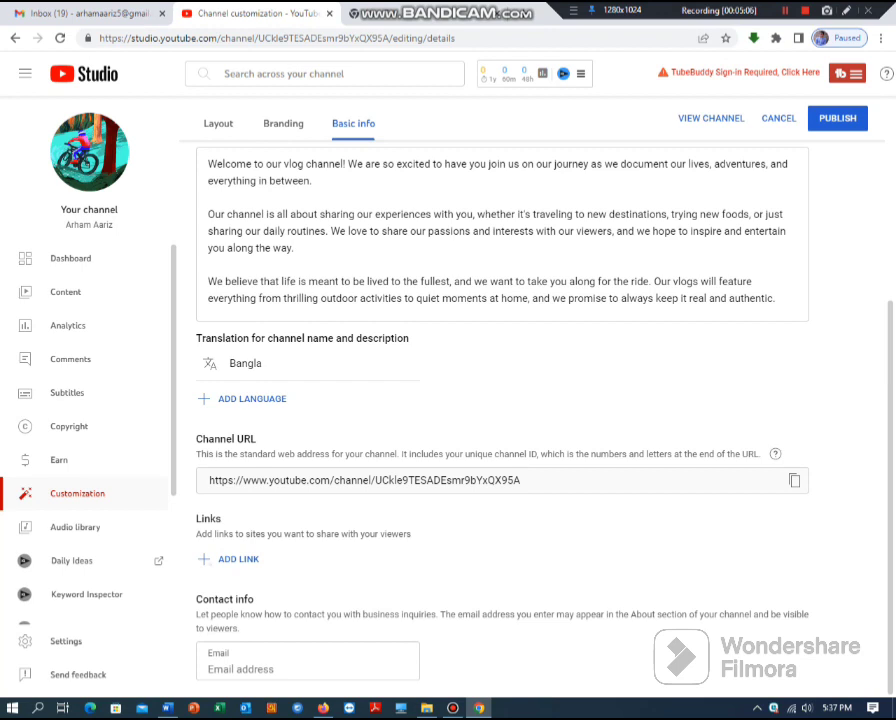
left_click(238, 560)
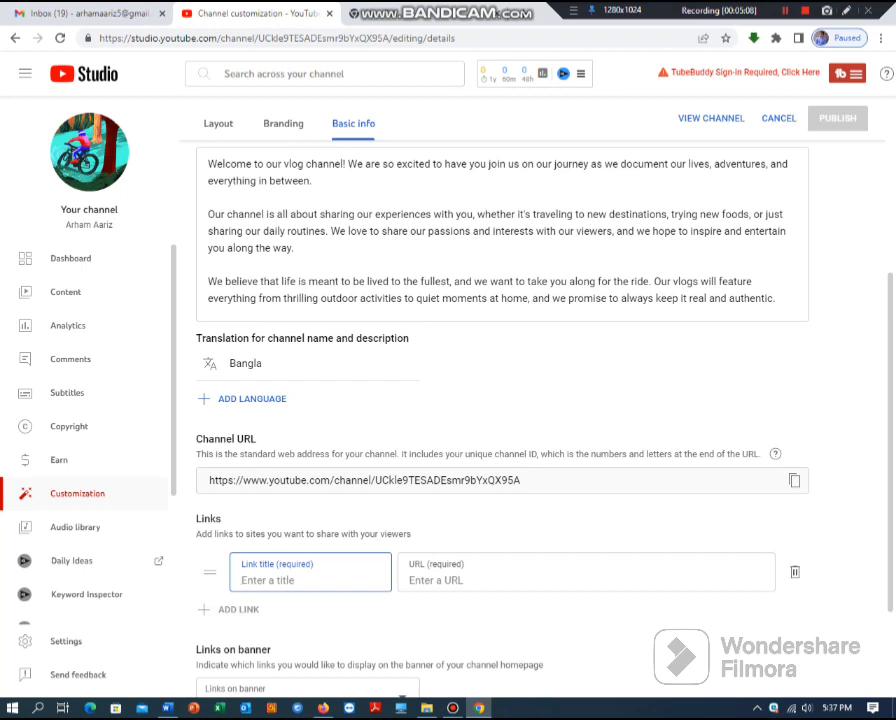
type("facebook")
left_click(460, 580)
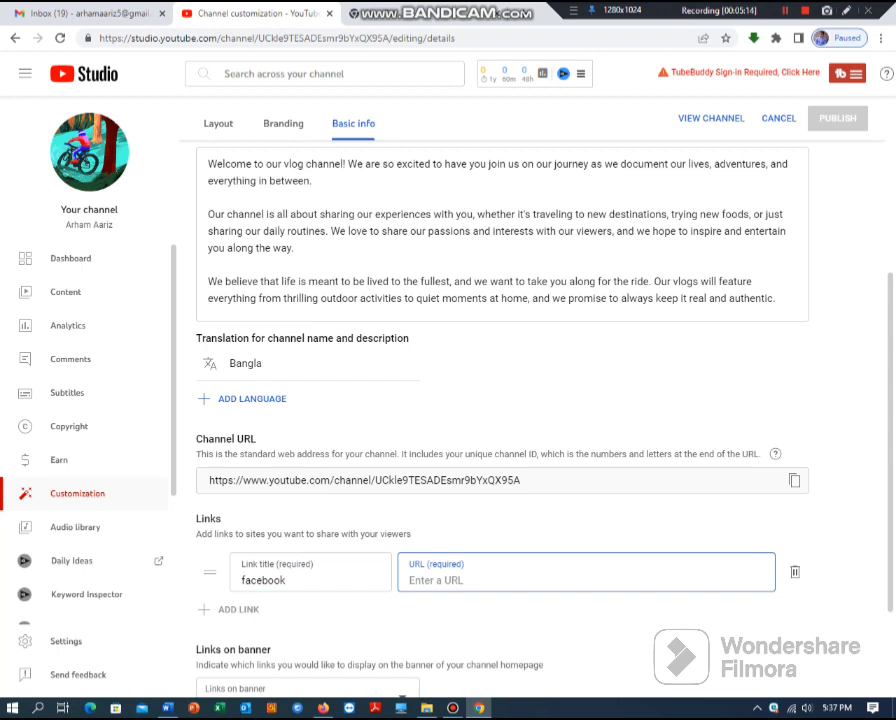
key("ctrl+t")
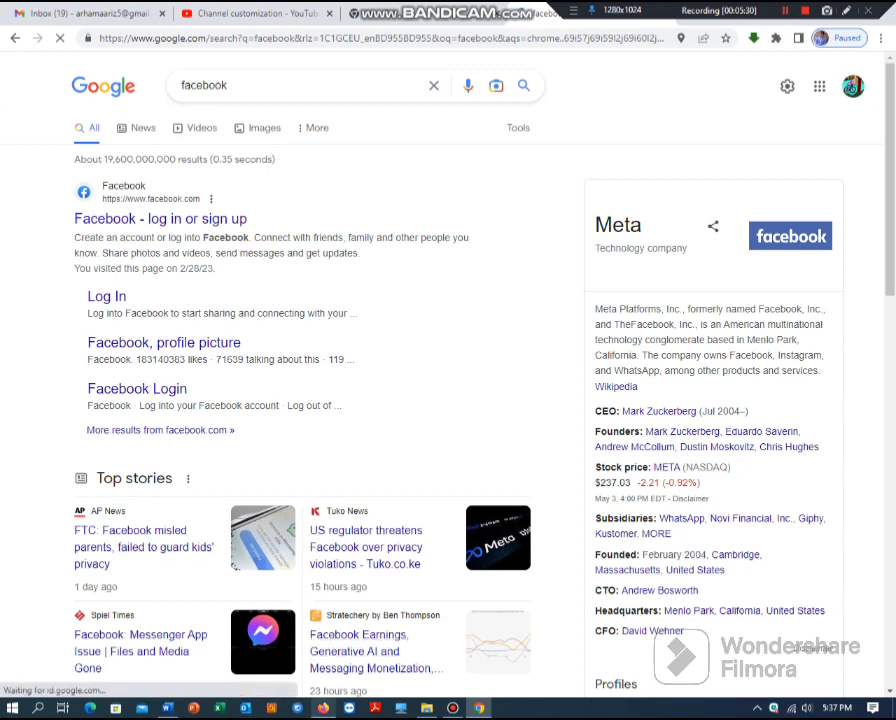
Switch to Firefox to examine the social links on the Riyadh Tech channel's banner, and return to YouTube Studio in Chrome
left_click(323, 708)
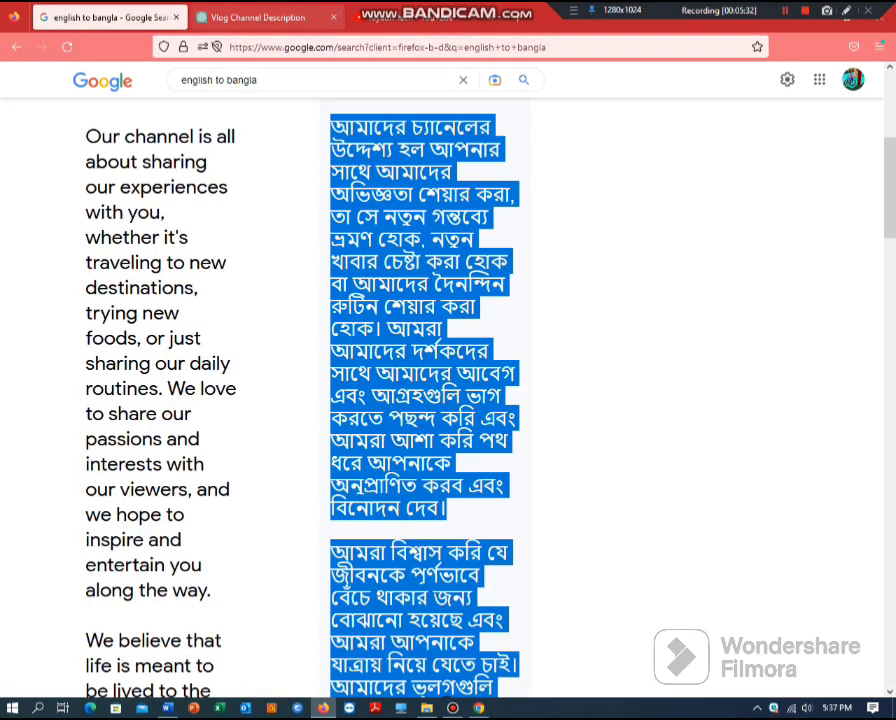
left_click(440, 17)
scroll(470, 400, "down", 3)
scroll(470, 400, "up", 3)
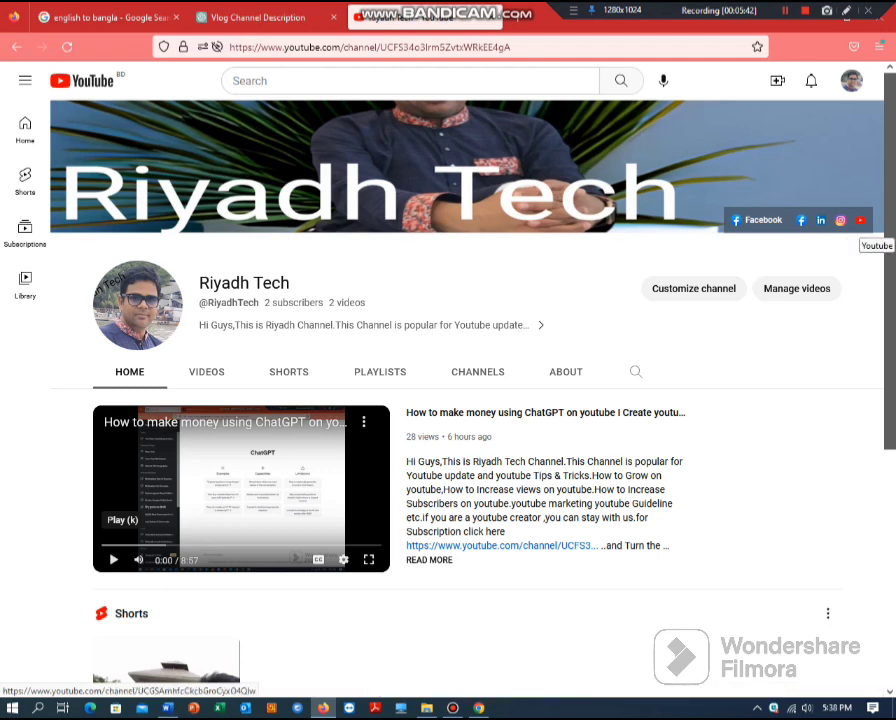
left_click(479, 708)
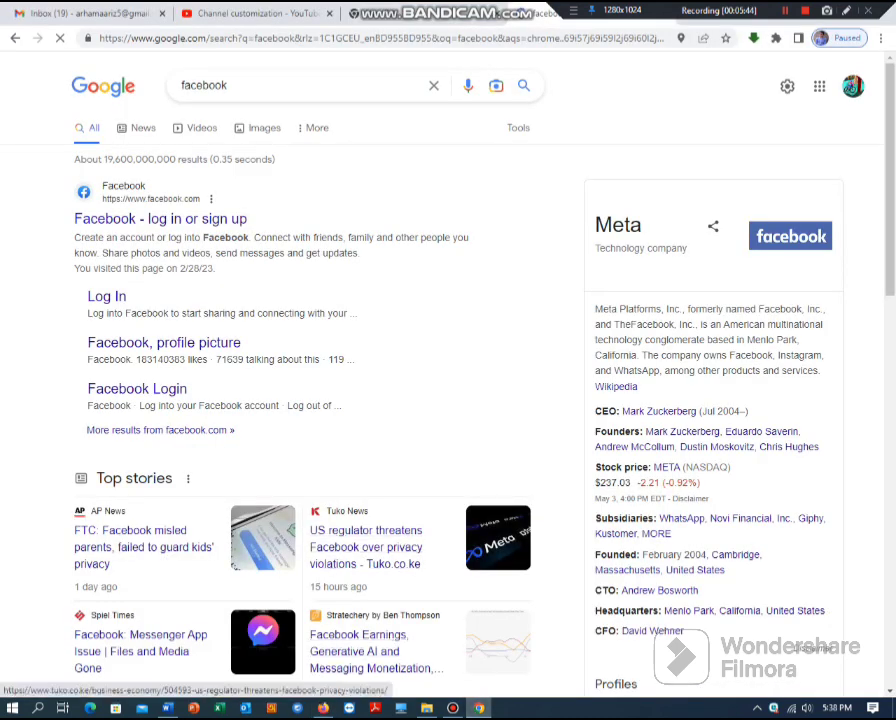
left_click(245, 13)
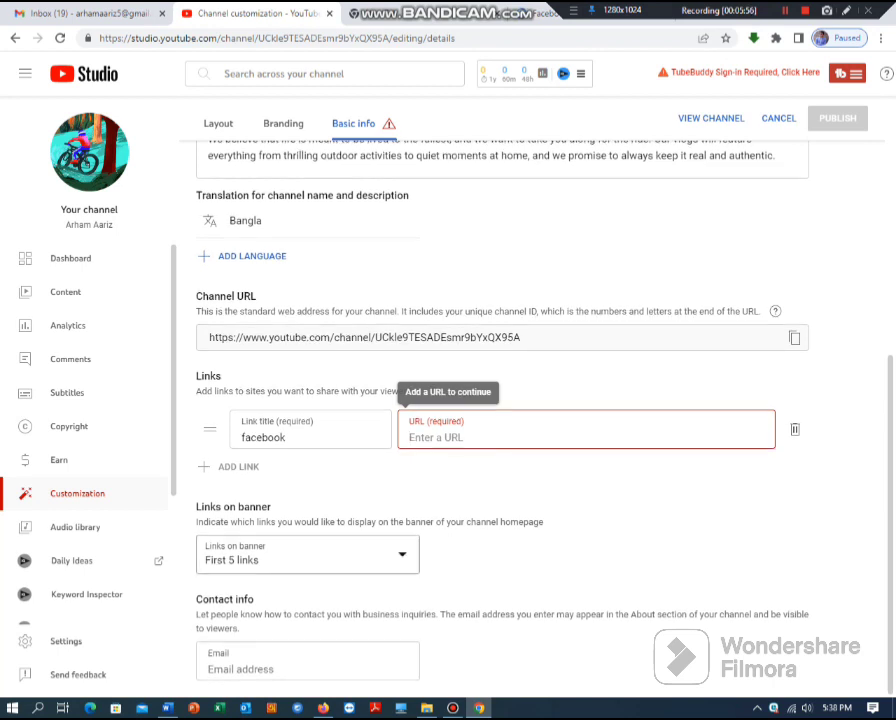
left_click(323, 708)
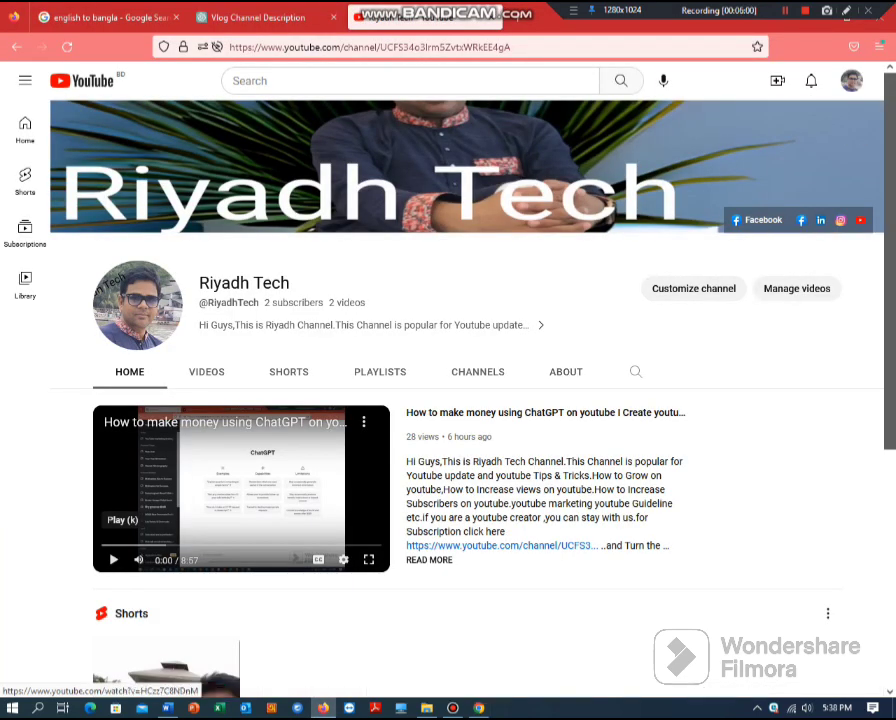
key("alt+Tab")
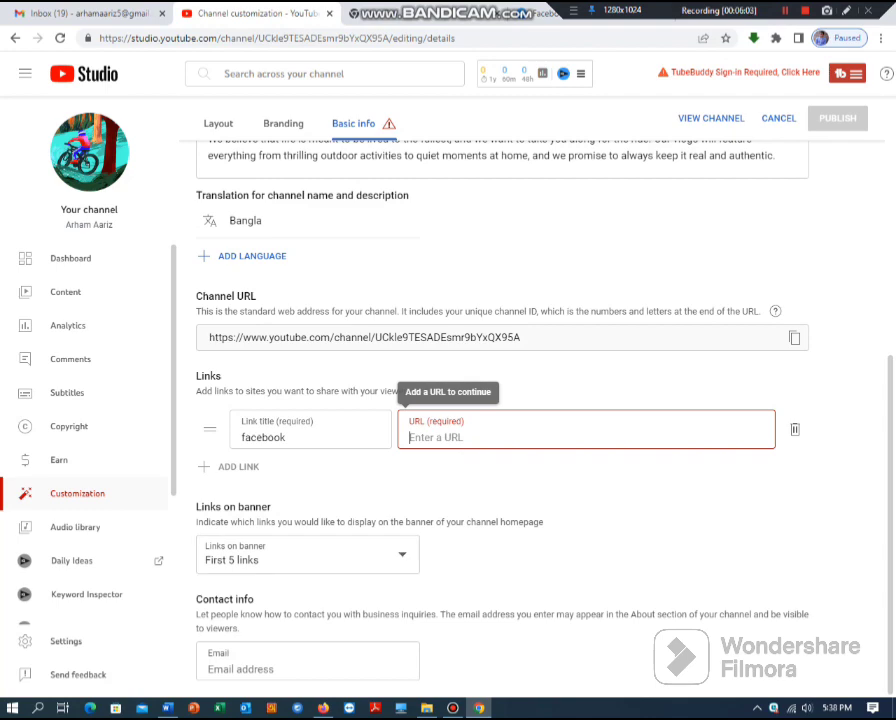
left_click(290, 668)
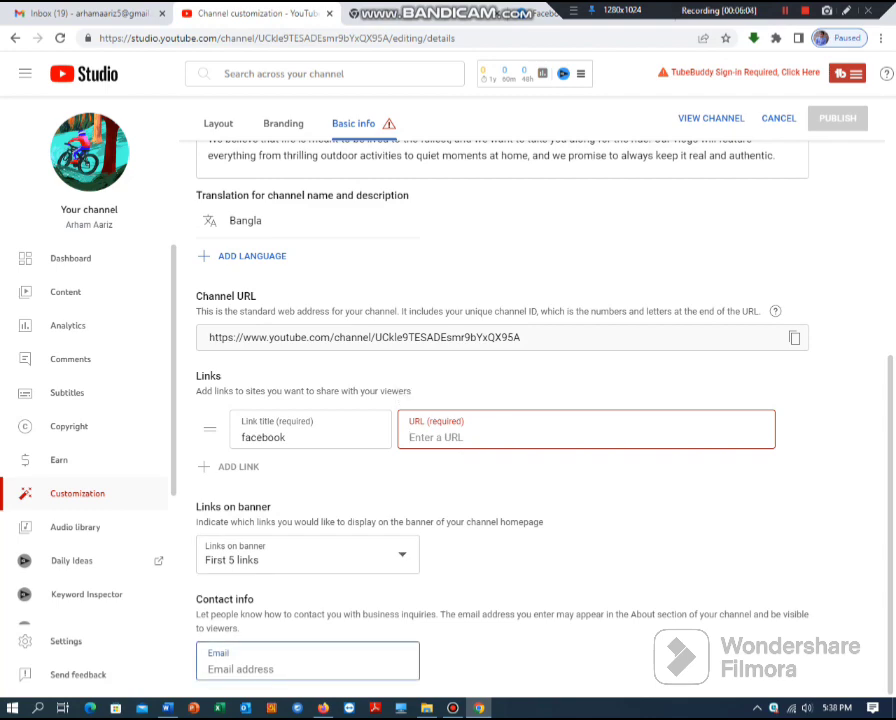
scroll(500, 400, "up", 4)
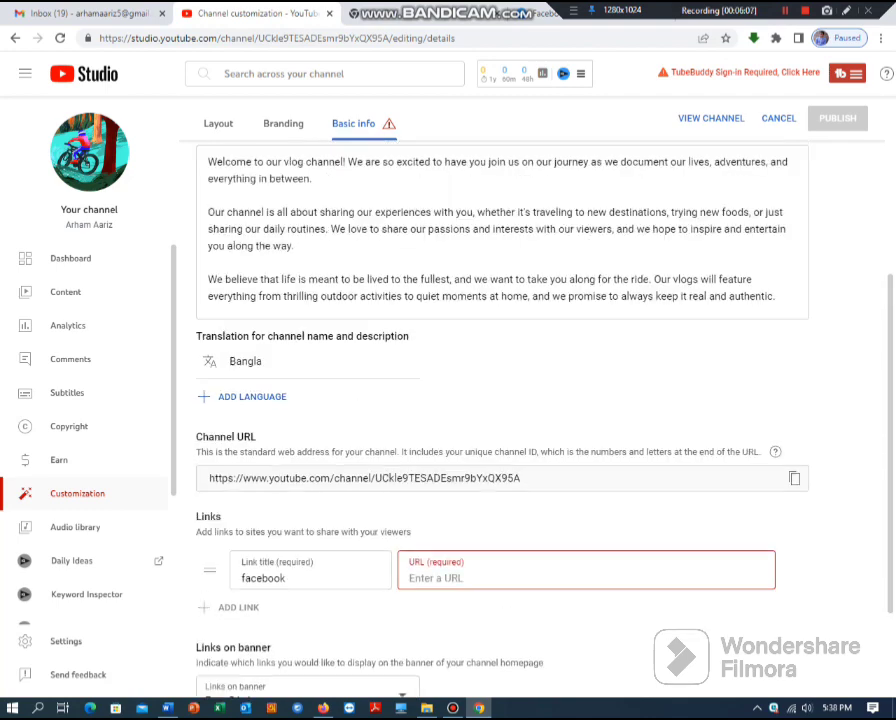
scroll(500, 400, "up", 2)
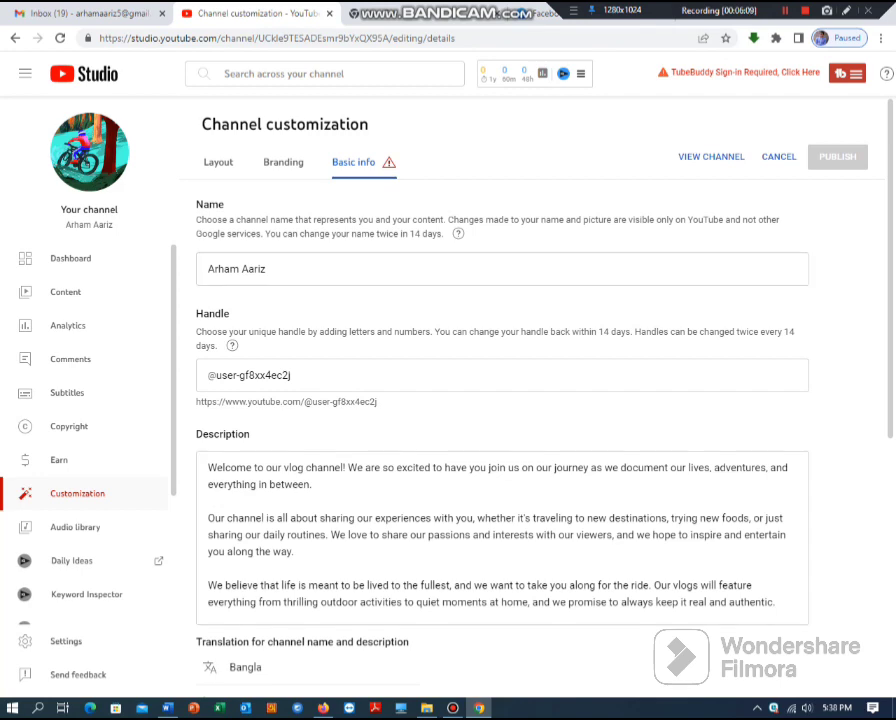
scroll(500, 400, "down", 4)
scroll(500, 400, "down", 2)
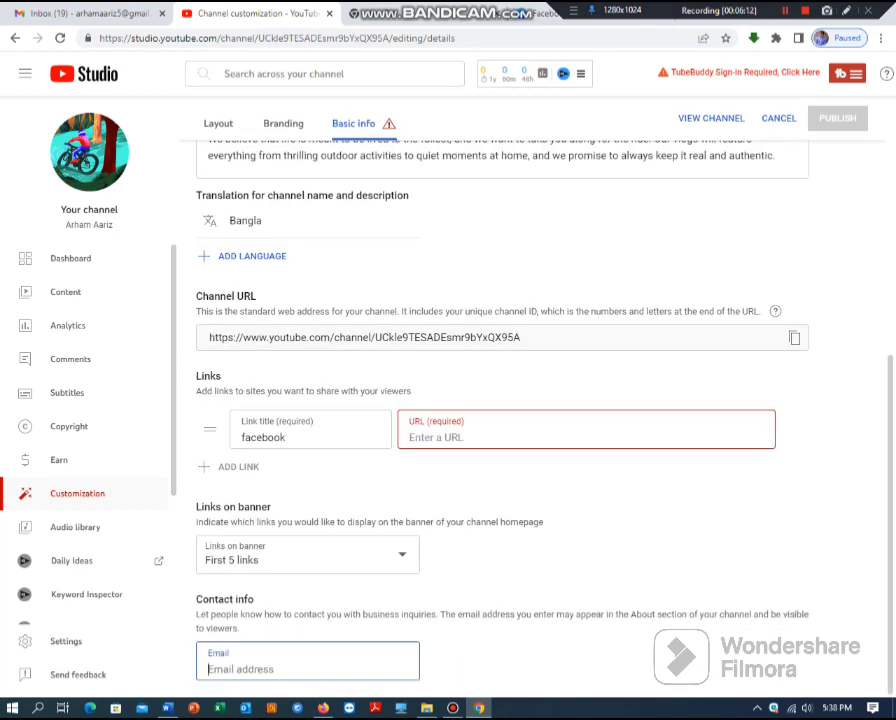
Delete the facebook link without a URL and publish the channel's basic info changes
scroll(795, 569, "up", 2)
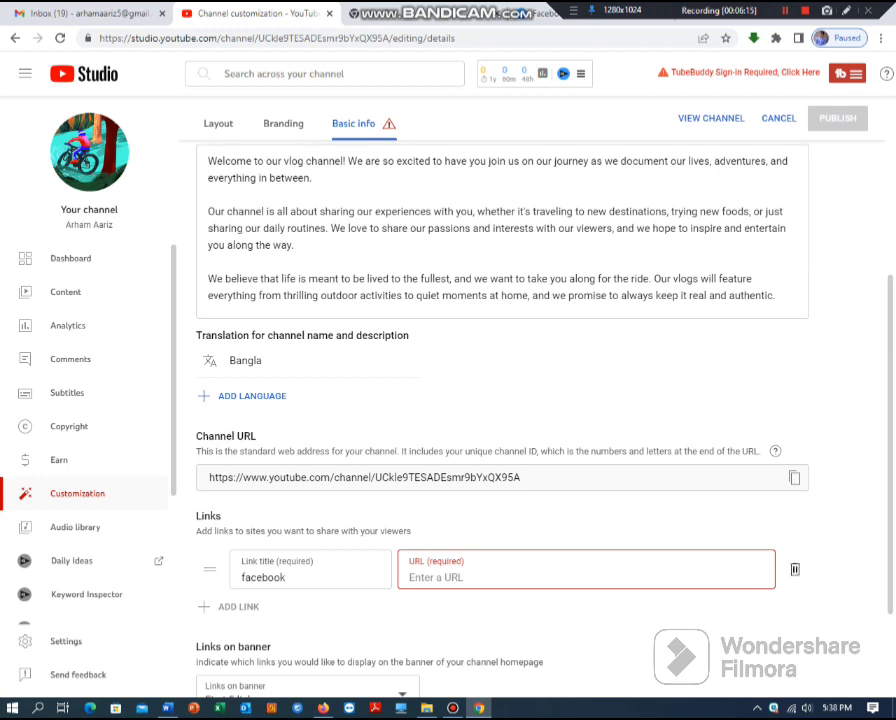
left_click(795, 569)
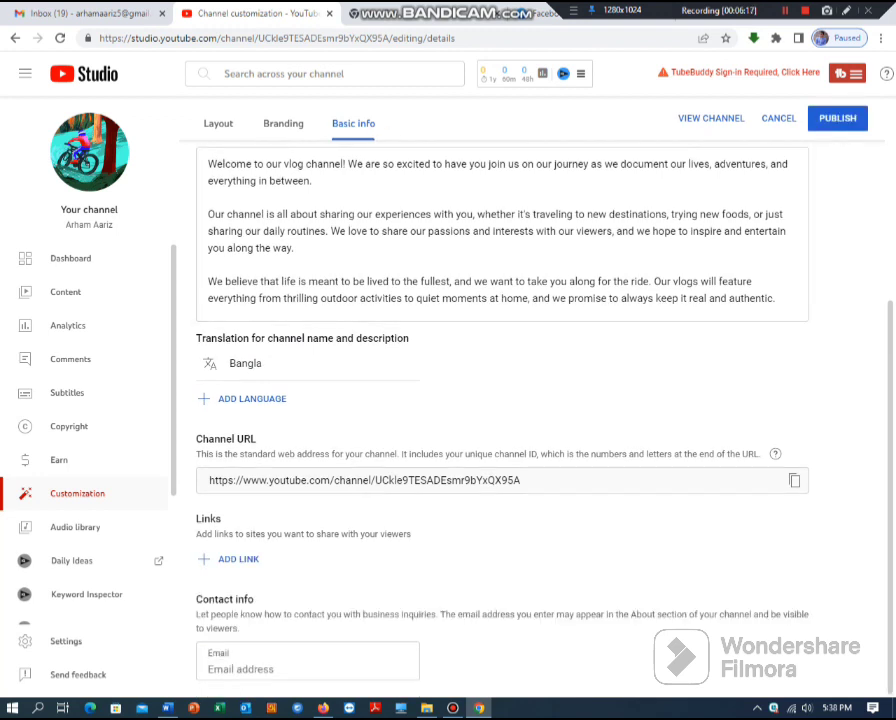
left_click(838, 118)
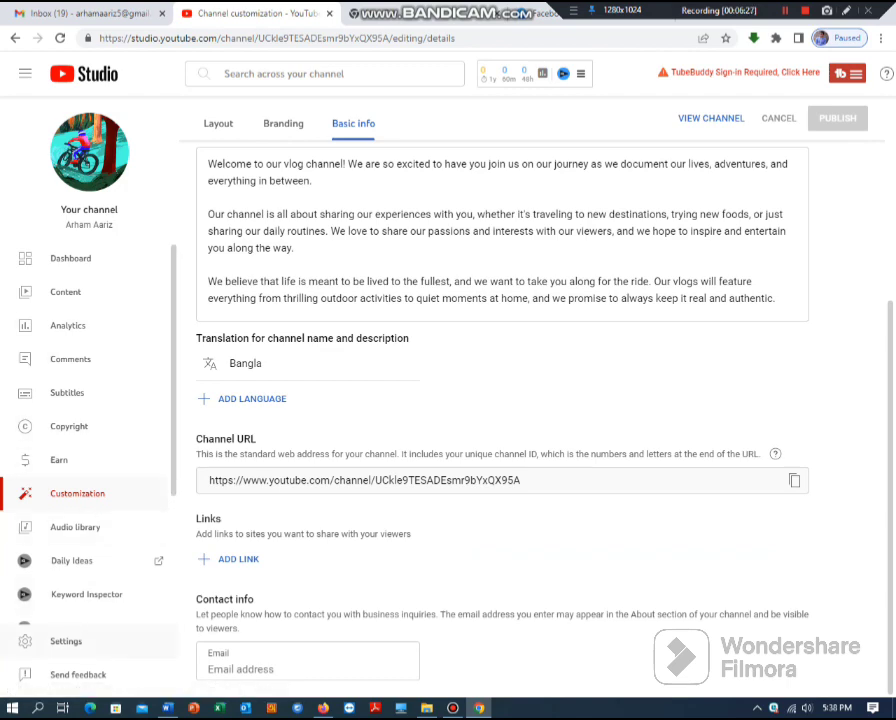
Open the channel's basic info in the Studio settings and set the country of residence to Bangladesh
left_click(62, 641)
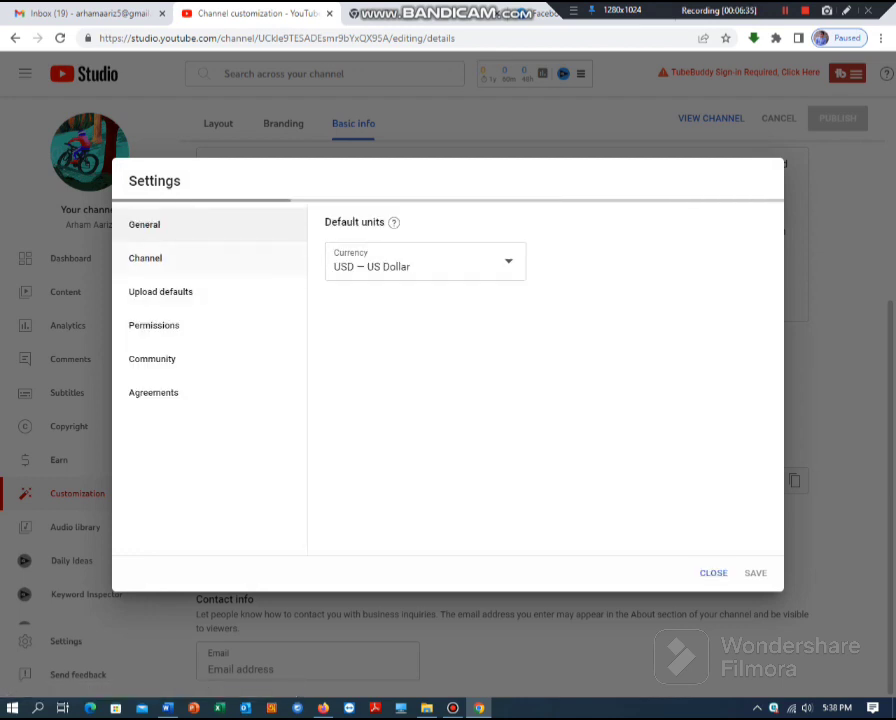
left_click(156, 258)
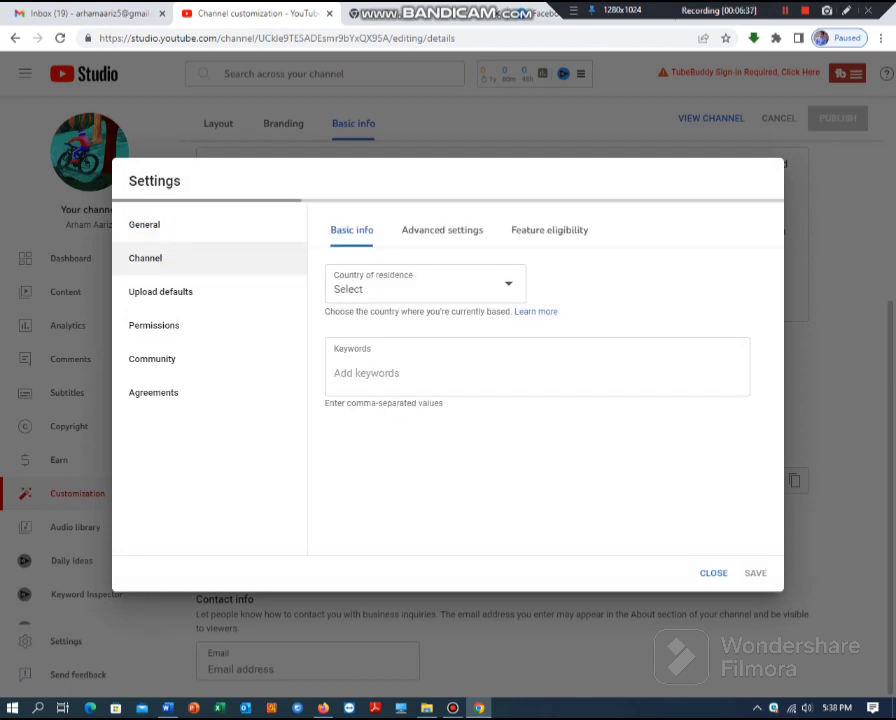
left_click(506, 285)
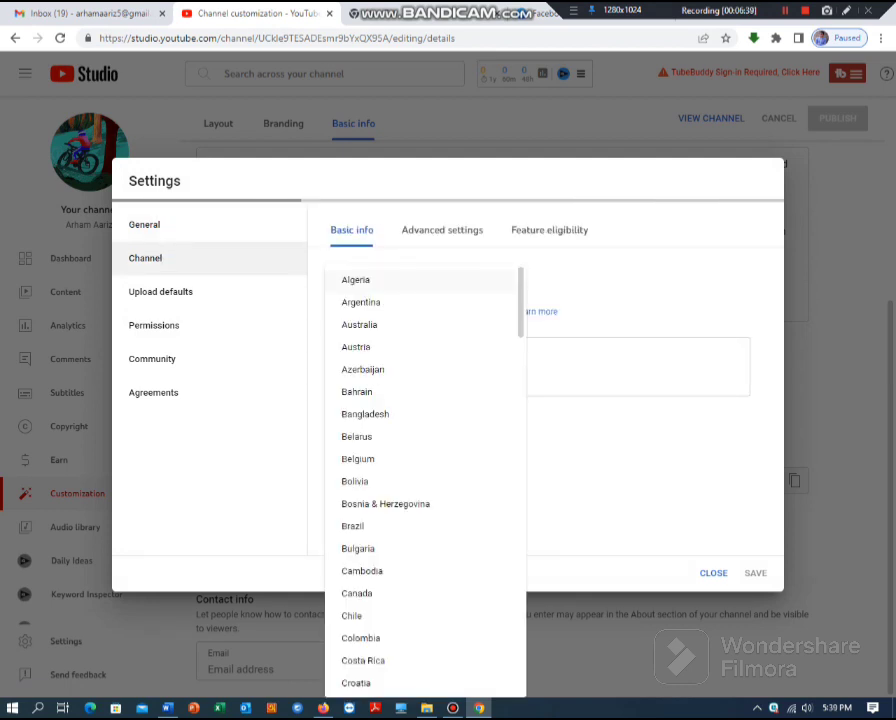
scroll(400, 408, "down", 2)
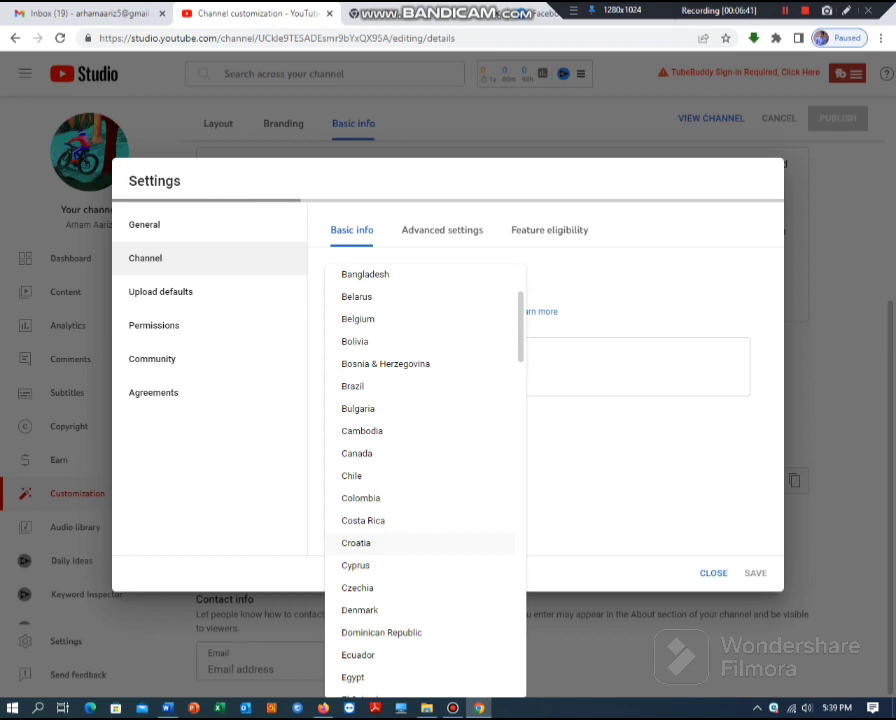
scroll(420, 543, "down", 5)
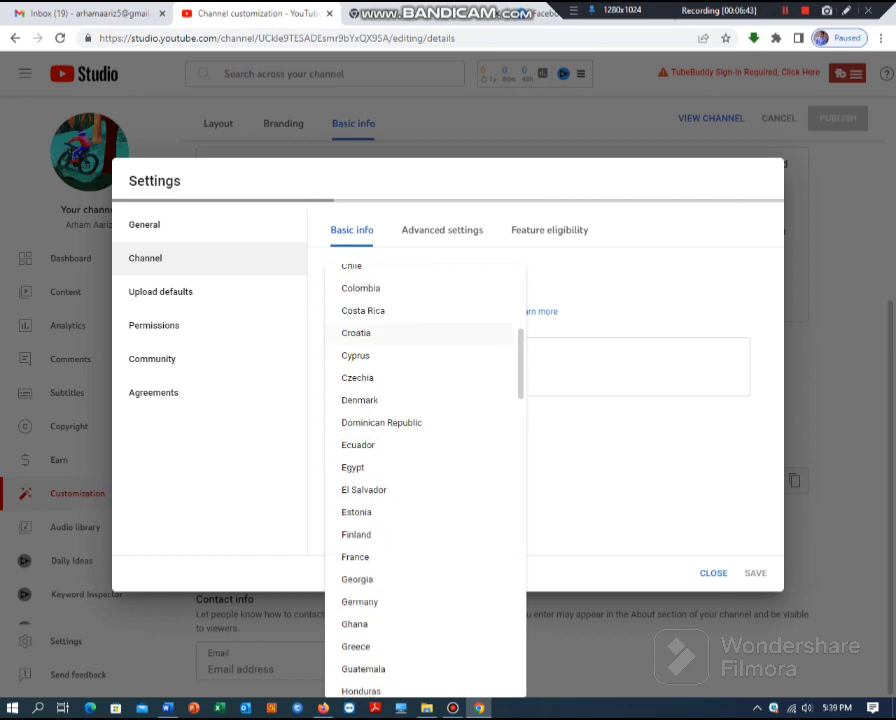
scroll(420, 543, "down", 3)
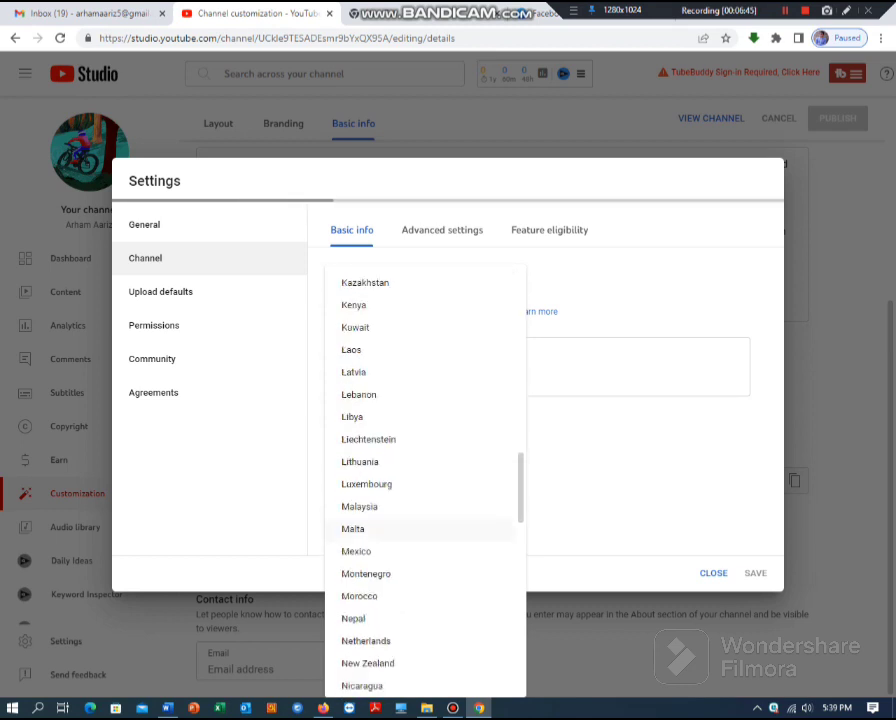
scroll(420, 543, "down", 2)
scroll(420, 540, "down", 8)
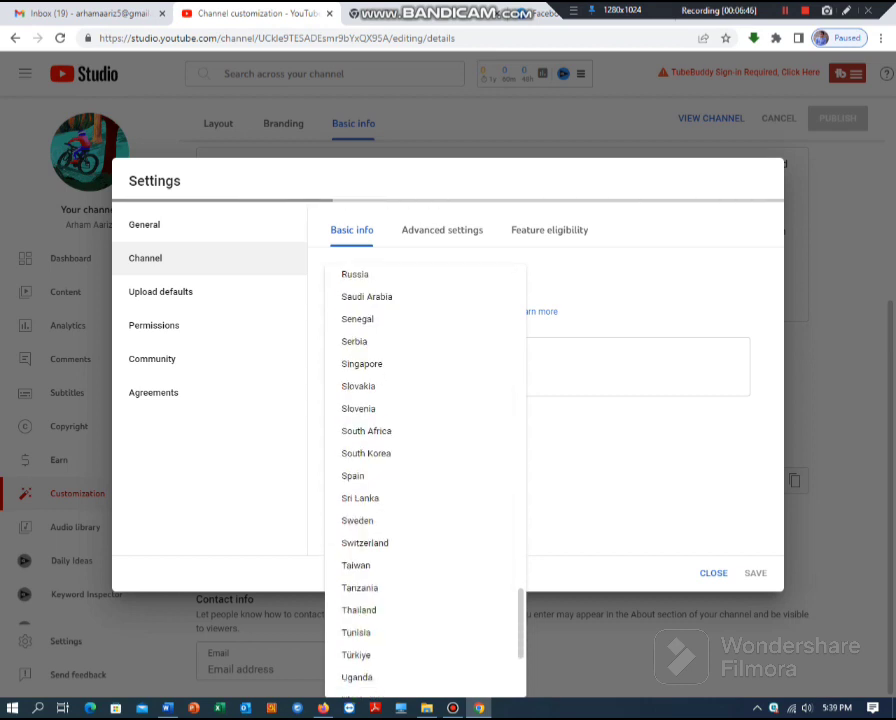
scroll(420, 505, "up", 15)
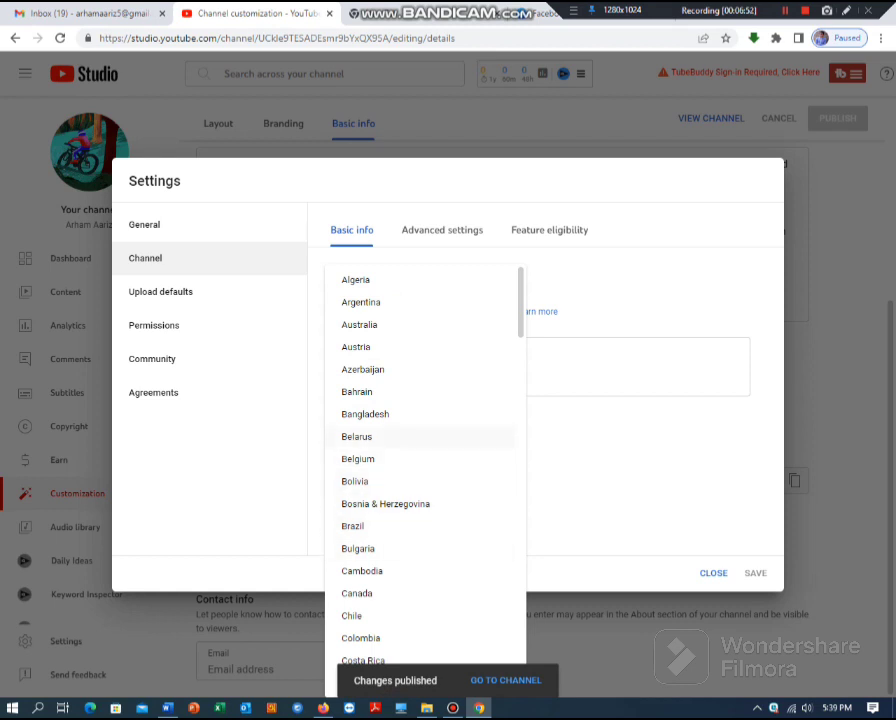
scroll(420, 432, "down", 3)
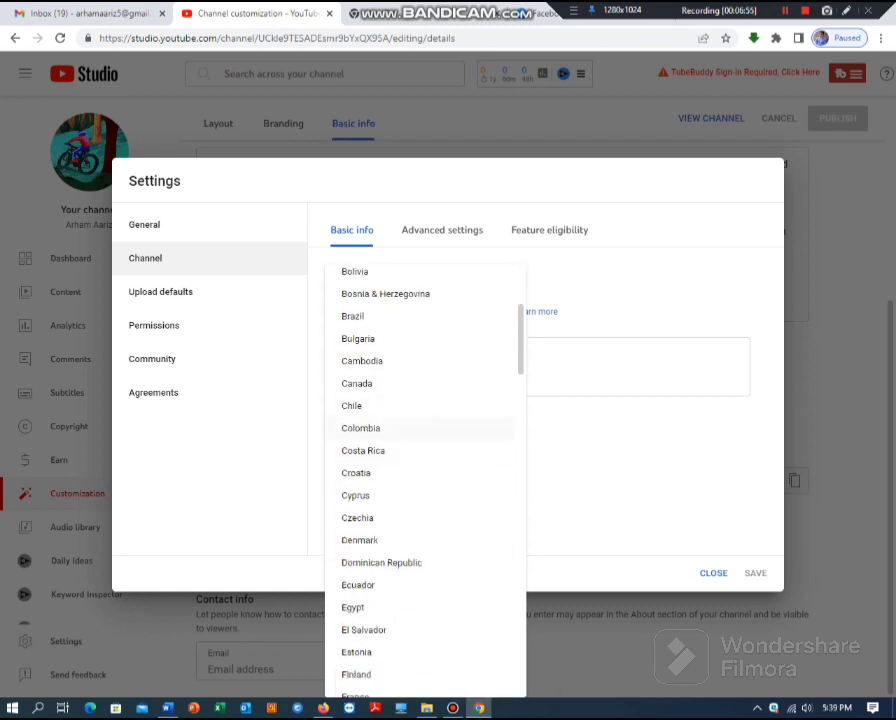
scroll(420, 430, "up", 1)
scroll(420, 410, "up", 2)
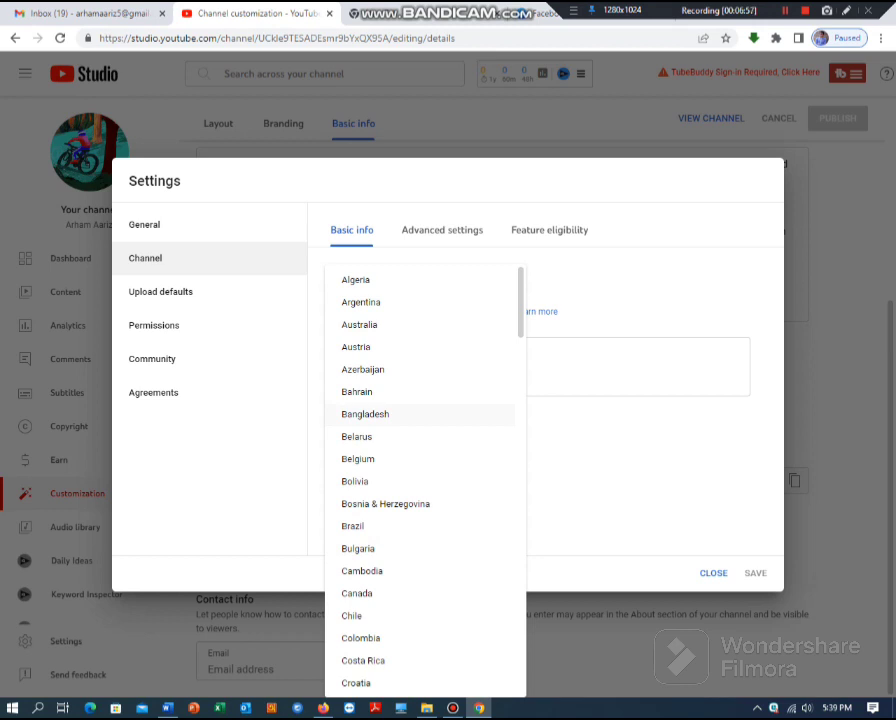
left_click(420, 413)
Add the channel keywords vlog, travels and vlogging, keeping the settings changes rather than discarding them
left_click(420, 373)
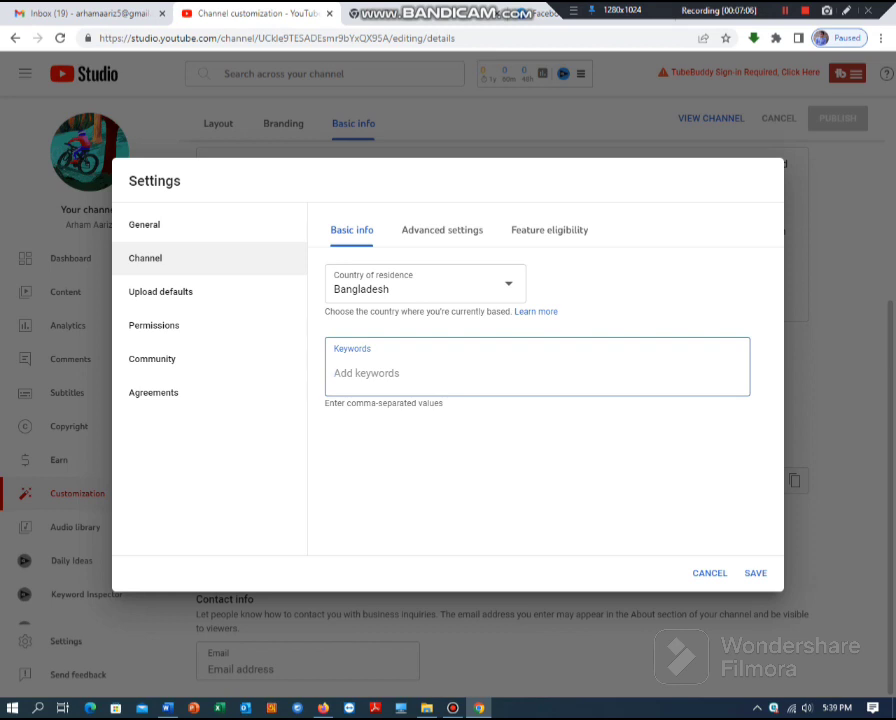
type("vlog")
key("Return")
type("t")
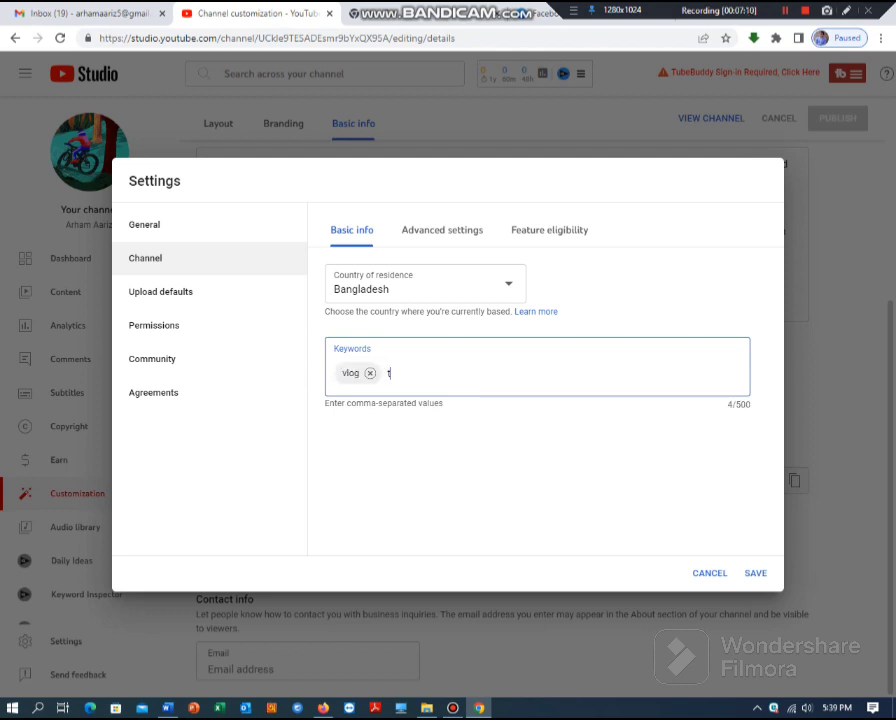
type("ravels")
key("Return")
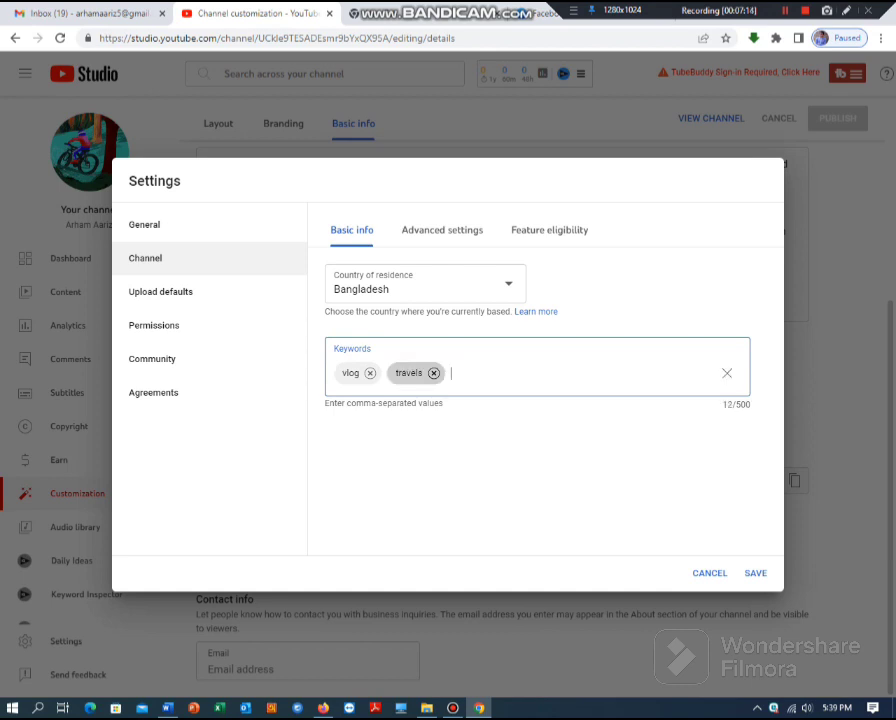
type("vlogging")
key("Return")
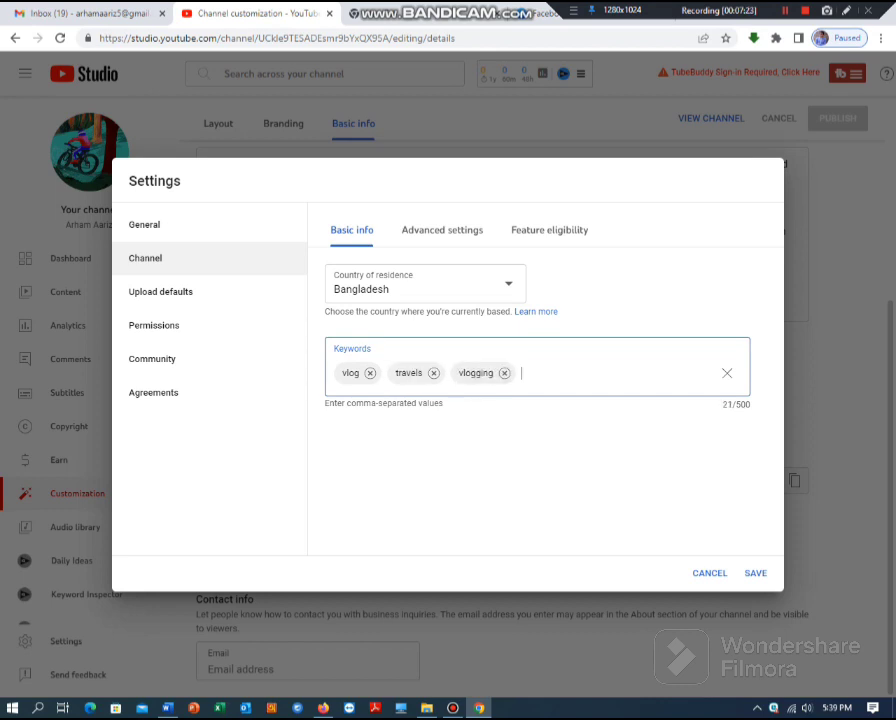
left_click(710, 573)
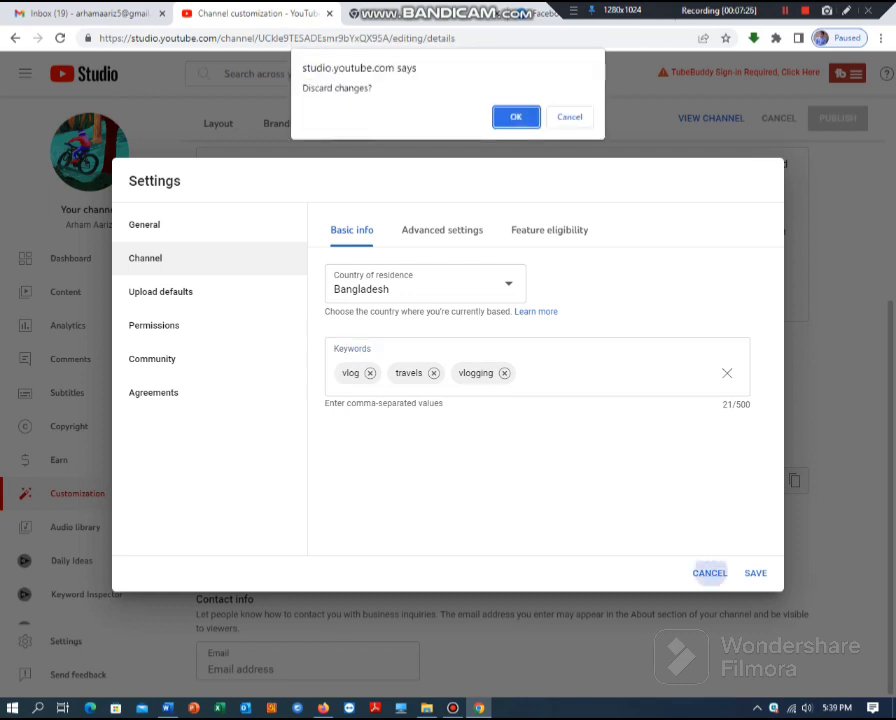
left_click(570, 117)
Set the channel audience as not made for kids, and review the other advanced channel settings and the feature eligibility
left_click(442, 230)
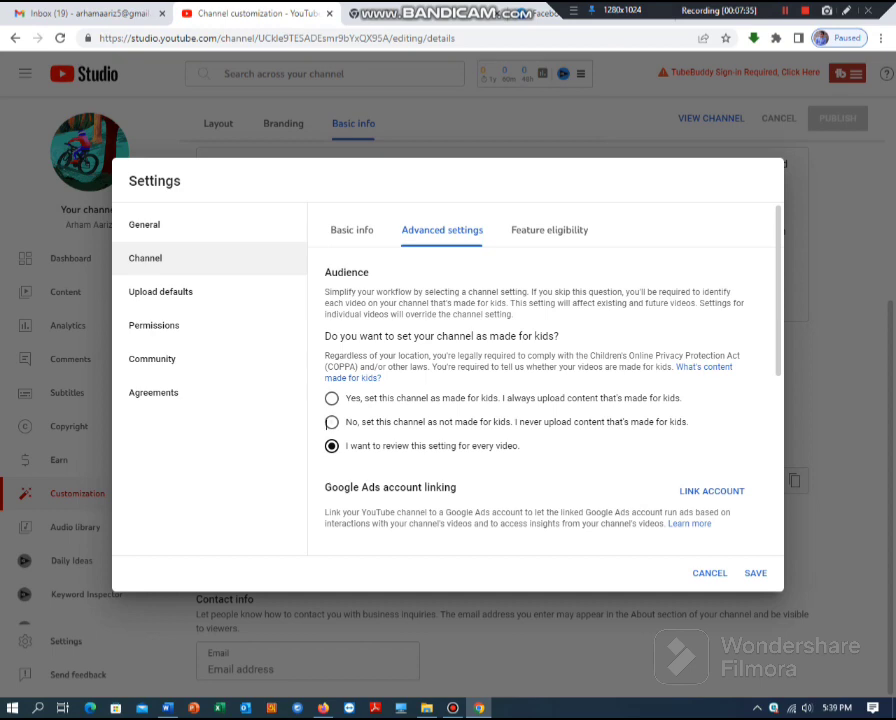
left_click(331, 421)
scroll(331, 421, "down", 1)
scroll(540, 400, "down", 3)
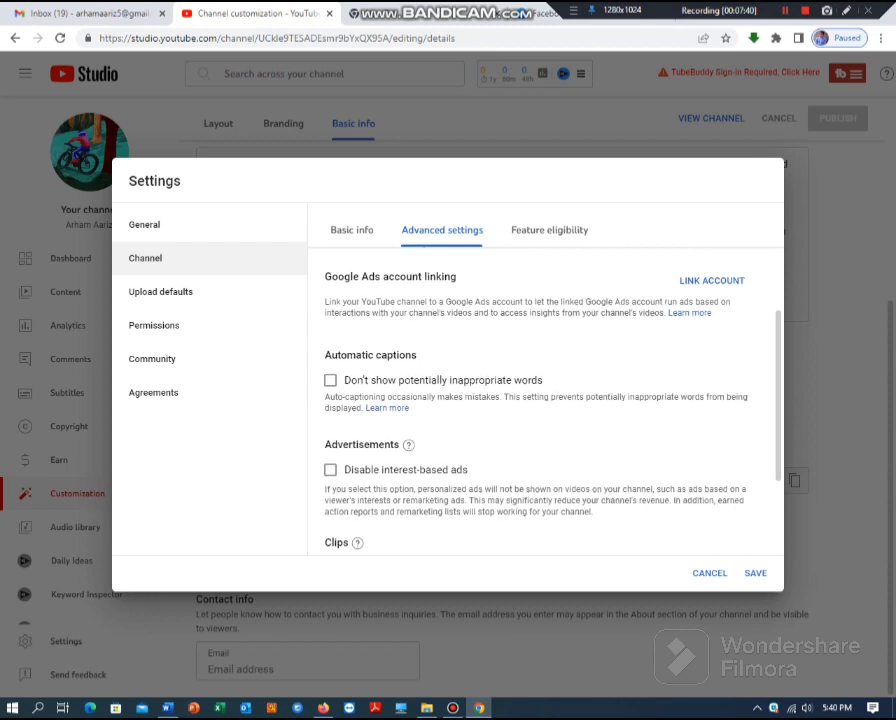
scroll(545, 400, "down", 2)
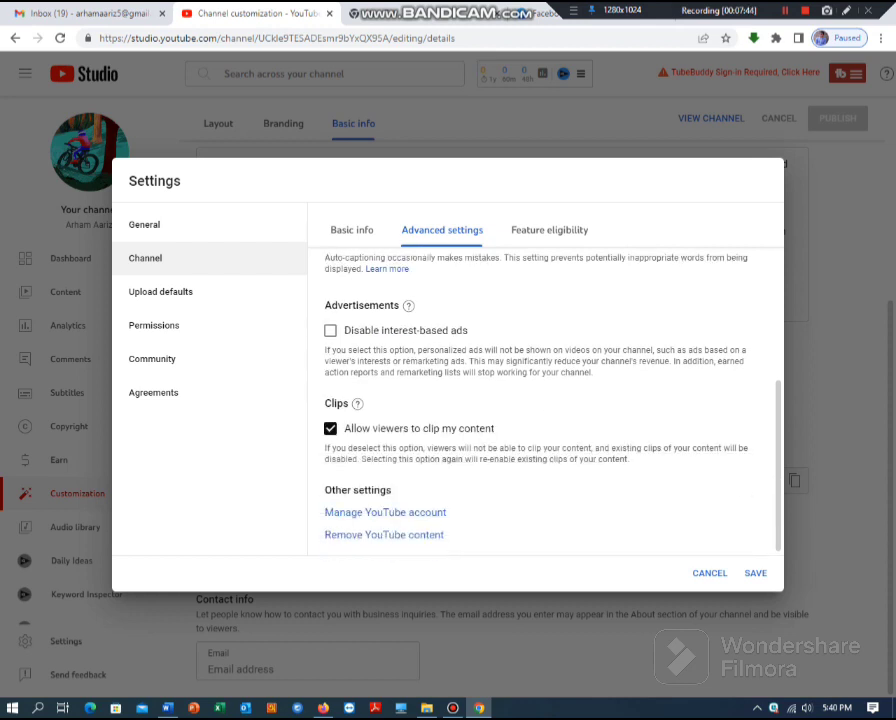
scroll(545, 400, "down", 1)
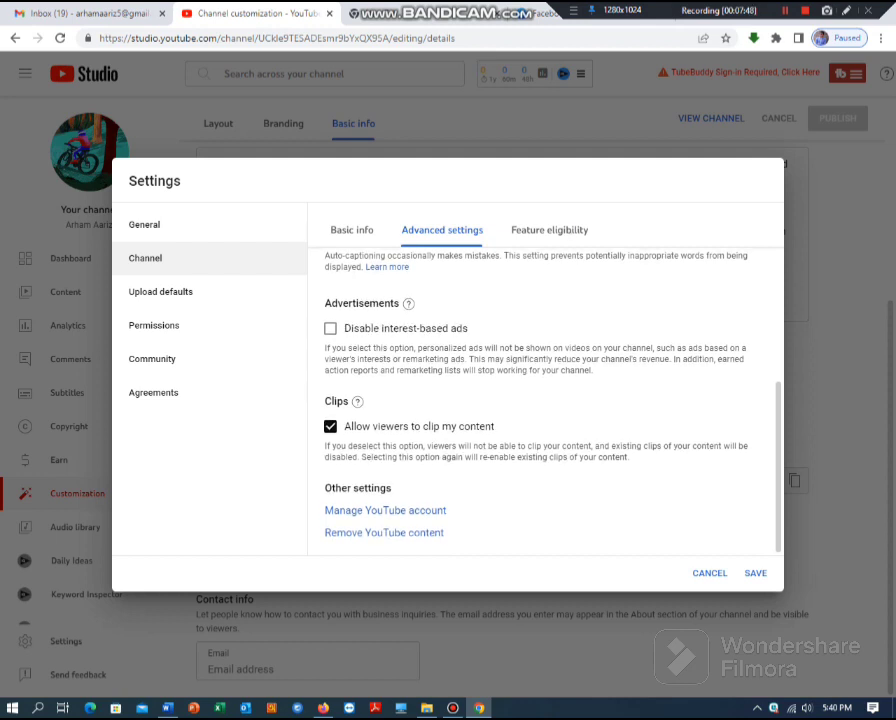
left_click(549, 231)
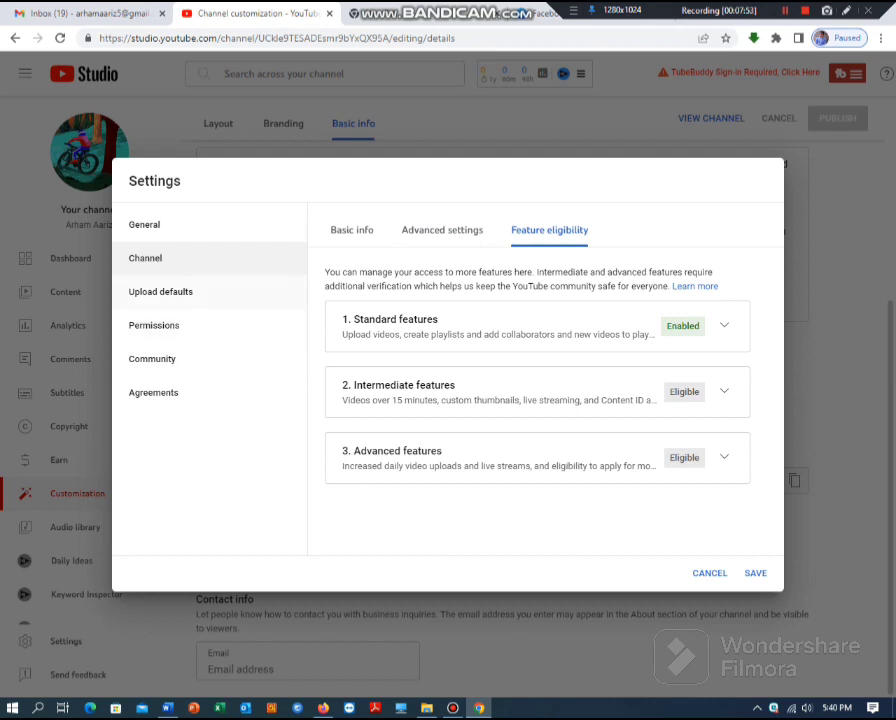
Set the default category for uploads to People & Blogs in the advanced upload defaults
left_click(152, 291)
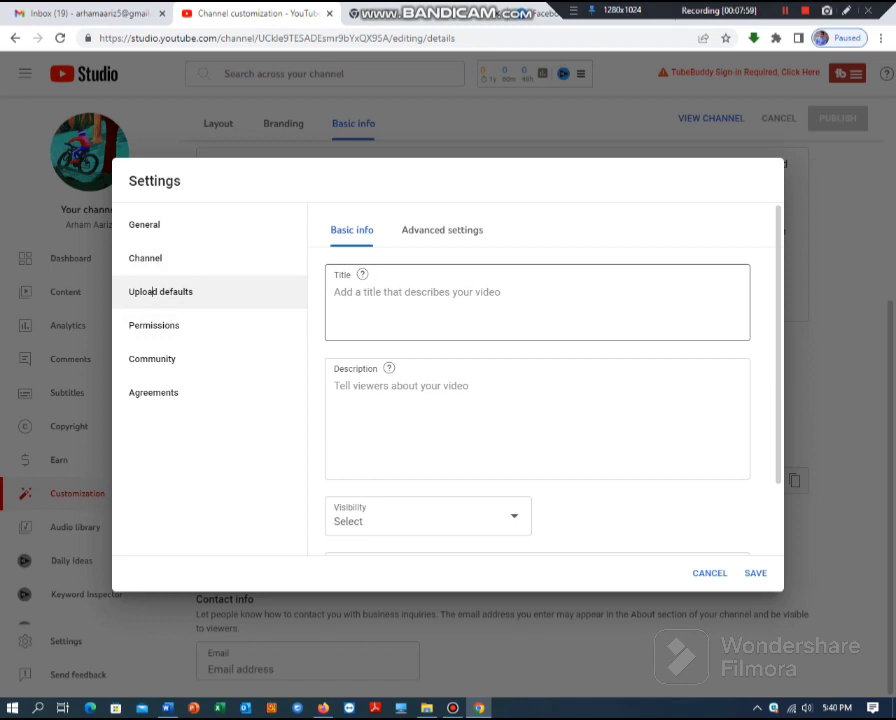
key("Tab")
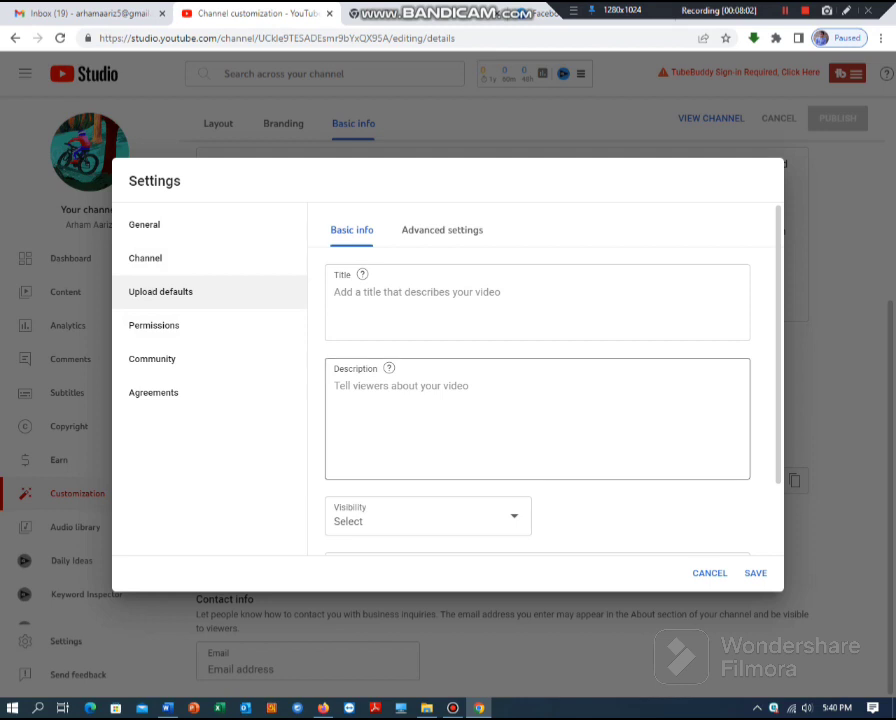
left_click(438, 230)
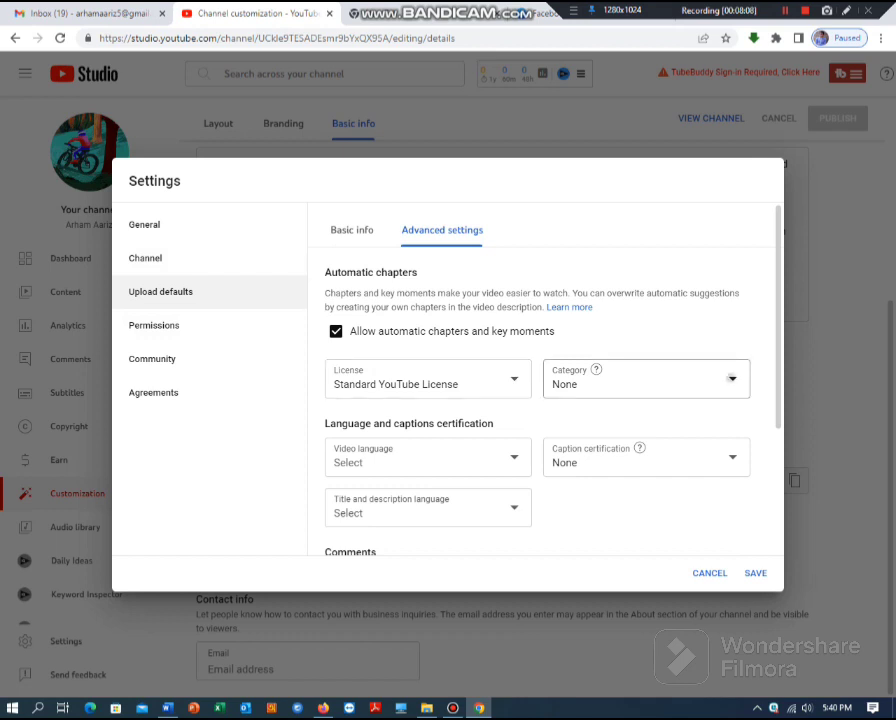
left_click(732, 378)
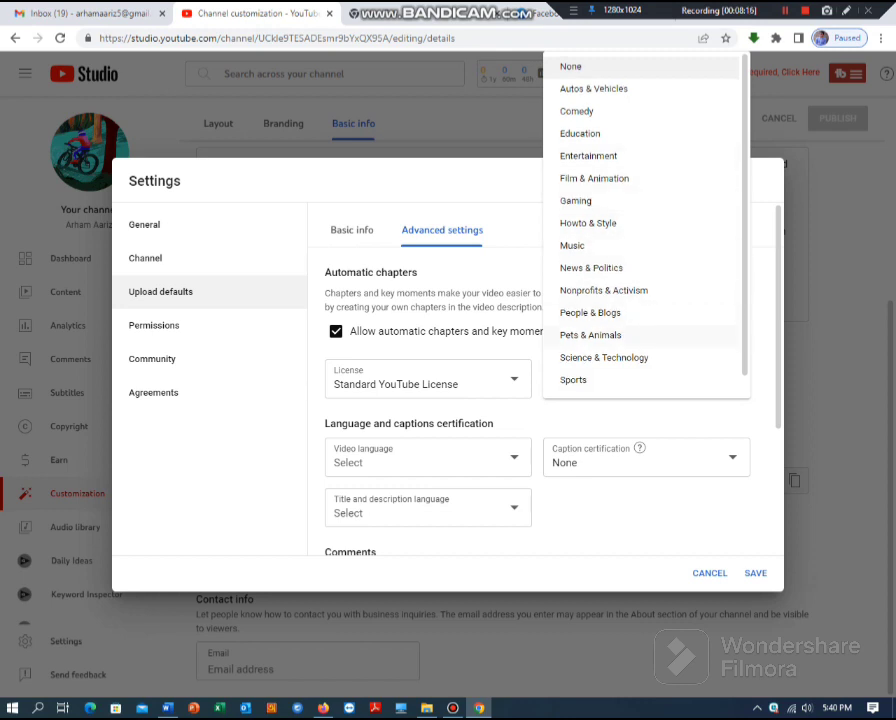
scroll(600, 340, "down", 1)
scroll(600, 335, "up", 1)
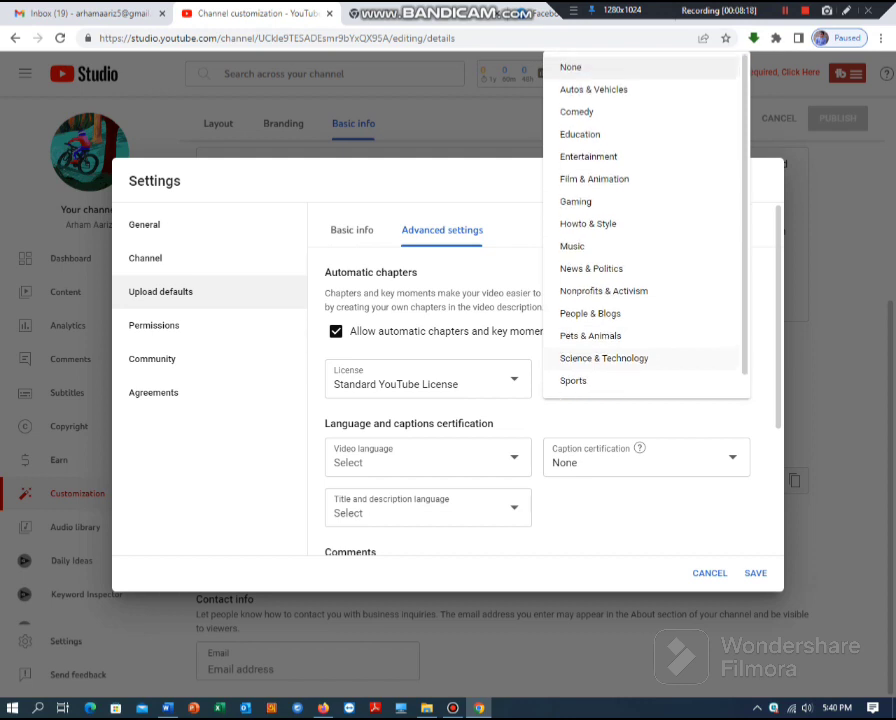
scroll(600, 335, "down", 1)
left_click(590, 291)
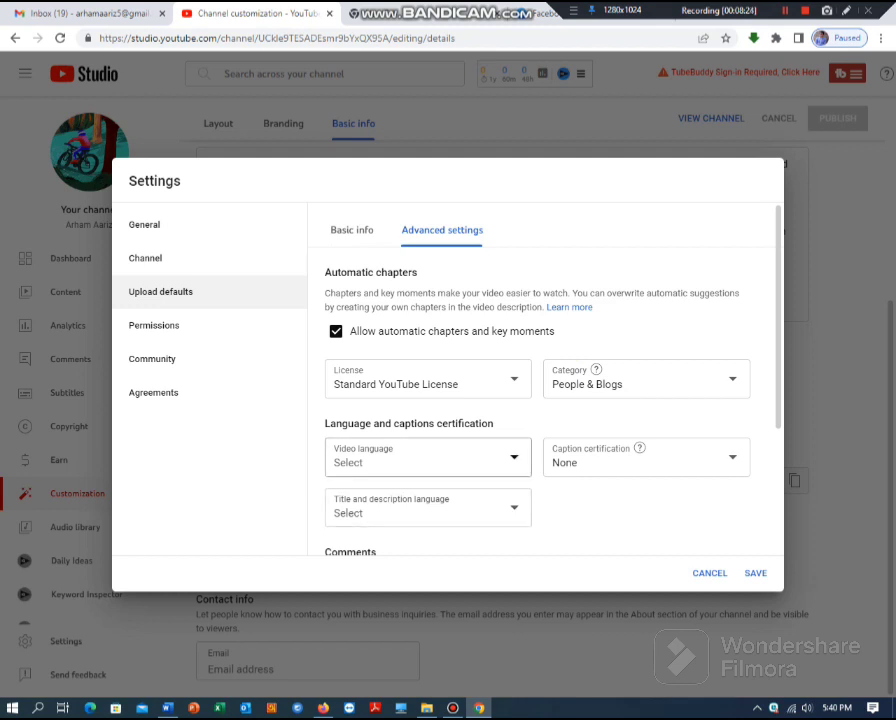
Set the default video language for uploads to Bangla
left_click(514, 458)
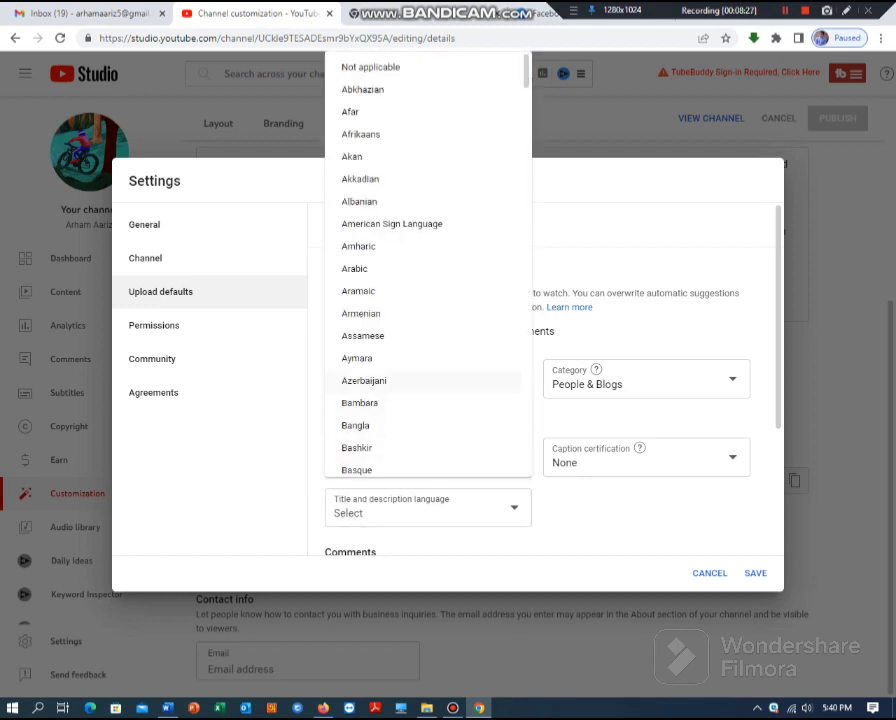
scroll(420, 300, "down", 2)
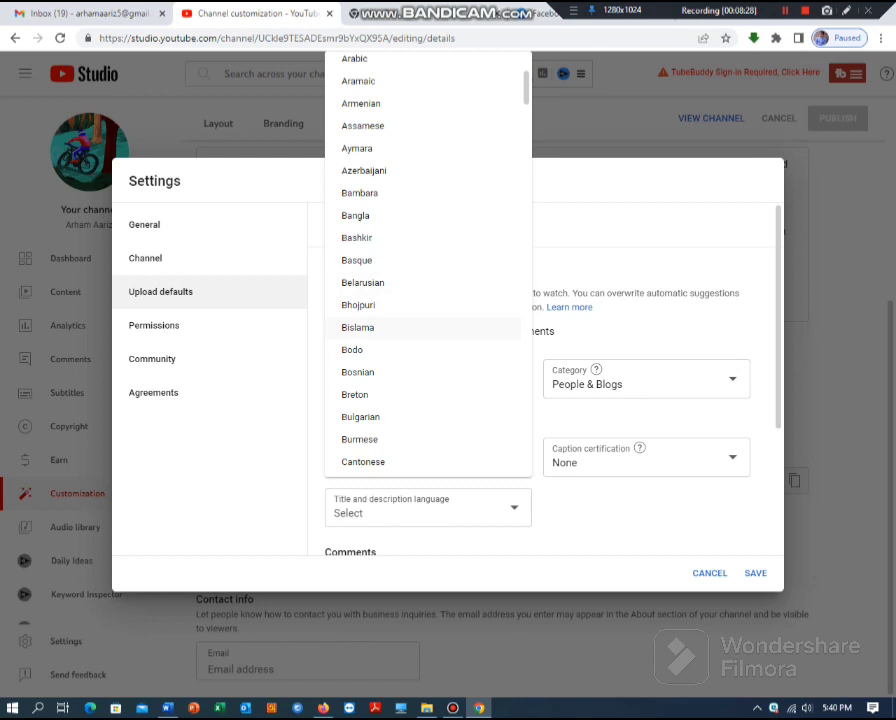
scroll(430, 330, "down", 2)
scroll(430, 335, "up", 4)
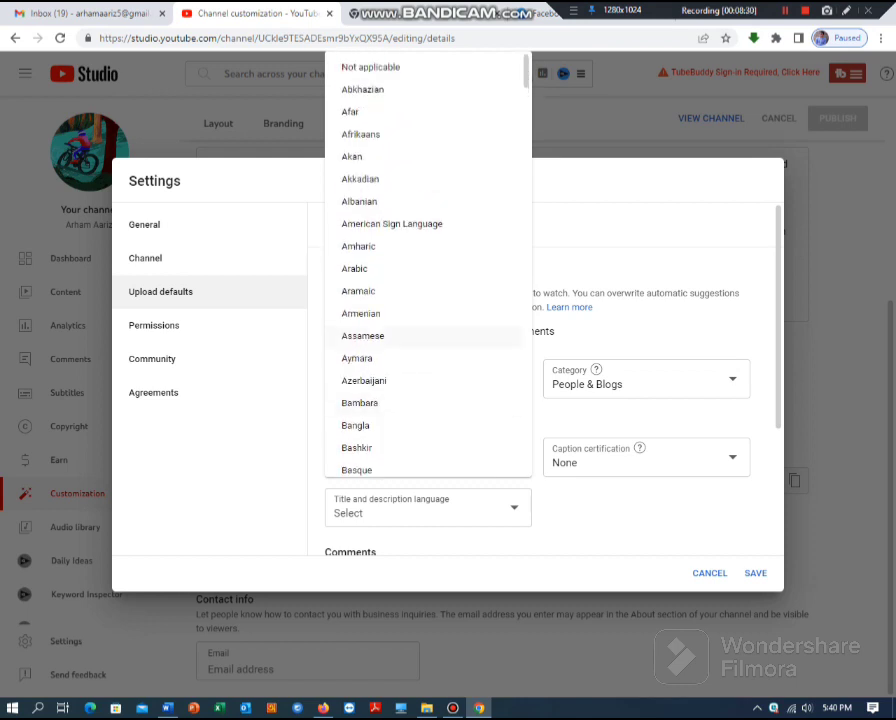
scroll(420, 280, "down", 3)
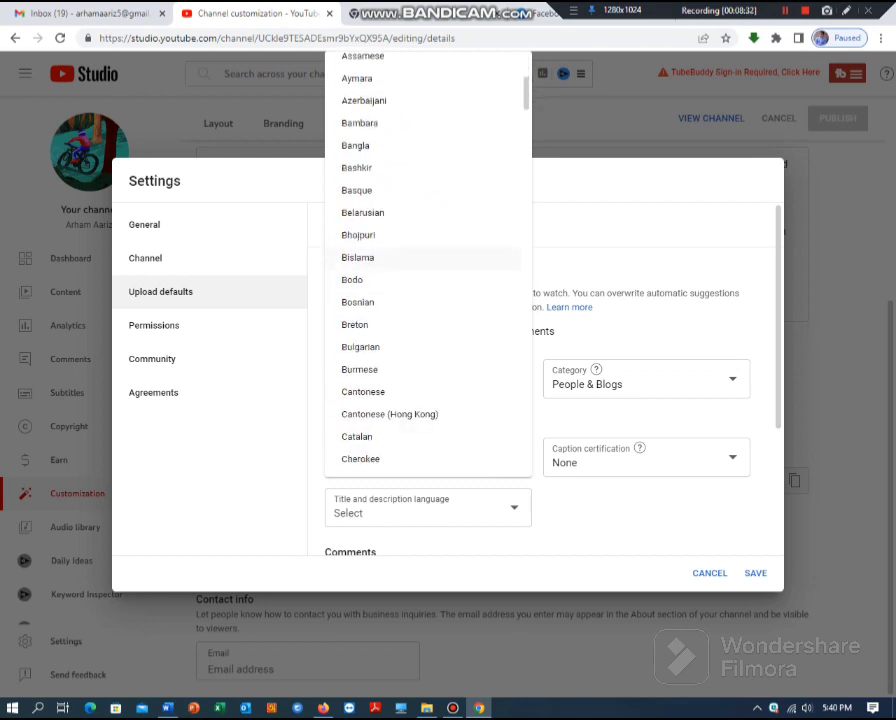
left_click(362, 146)
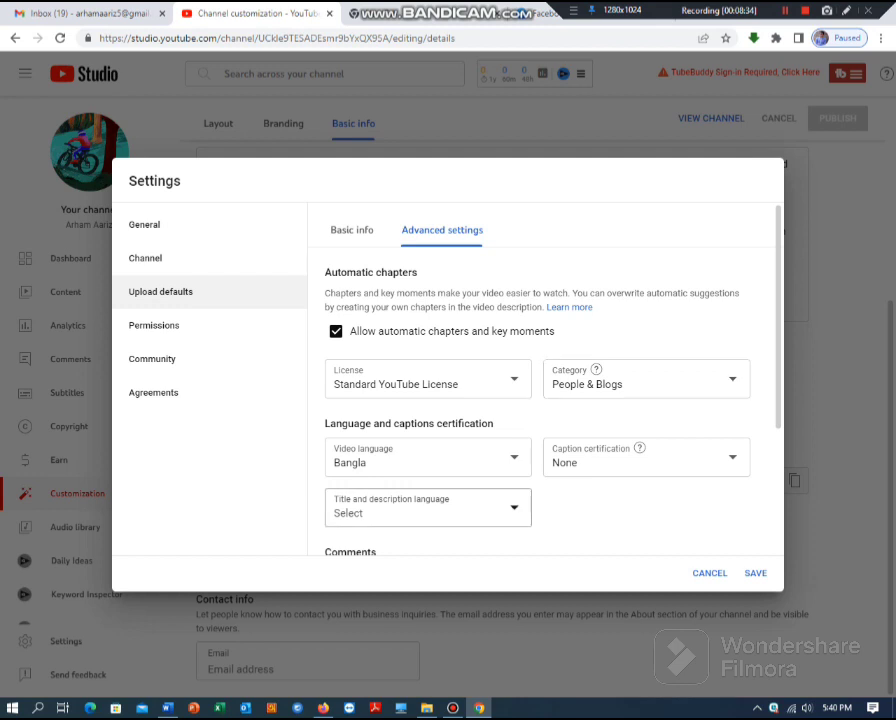
Allow all comments by default on uploads and return to the general settings
scroll(540, 400, "down", 2)
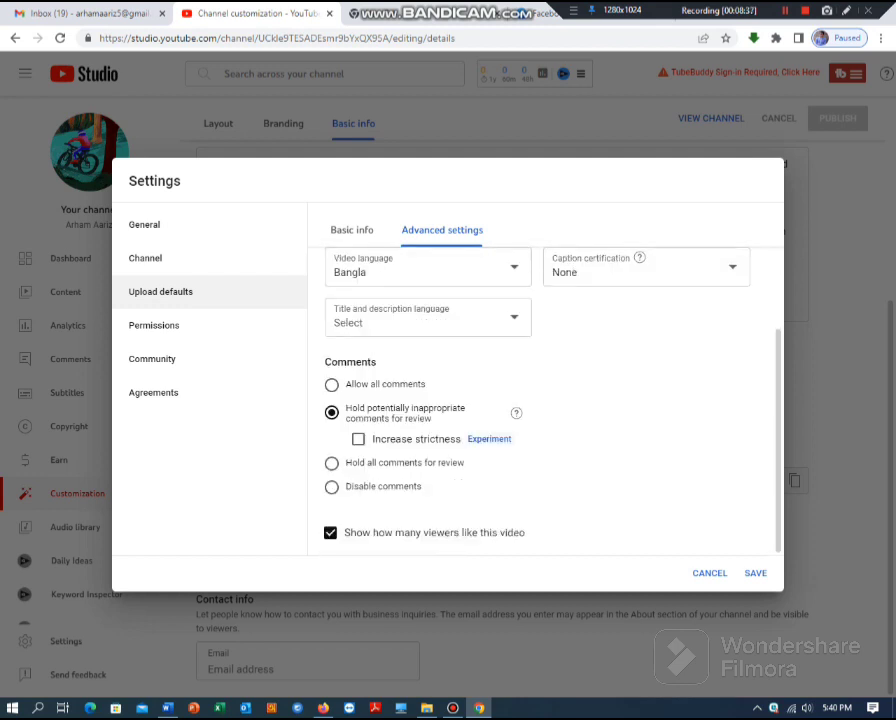
left_click(332, 385)
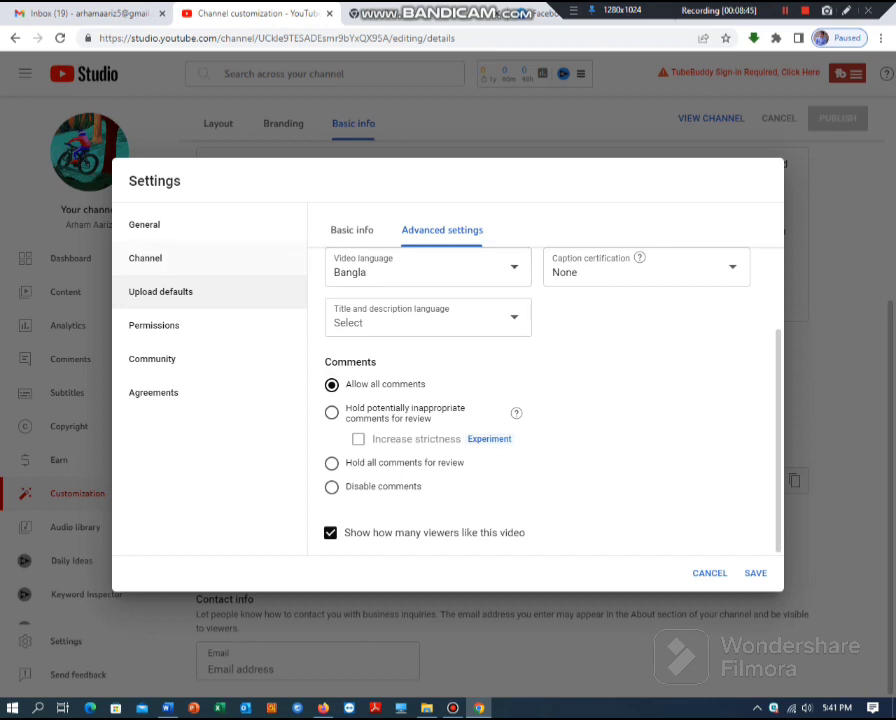
left_click(158, 224)
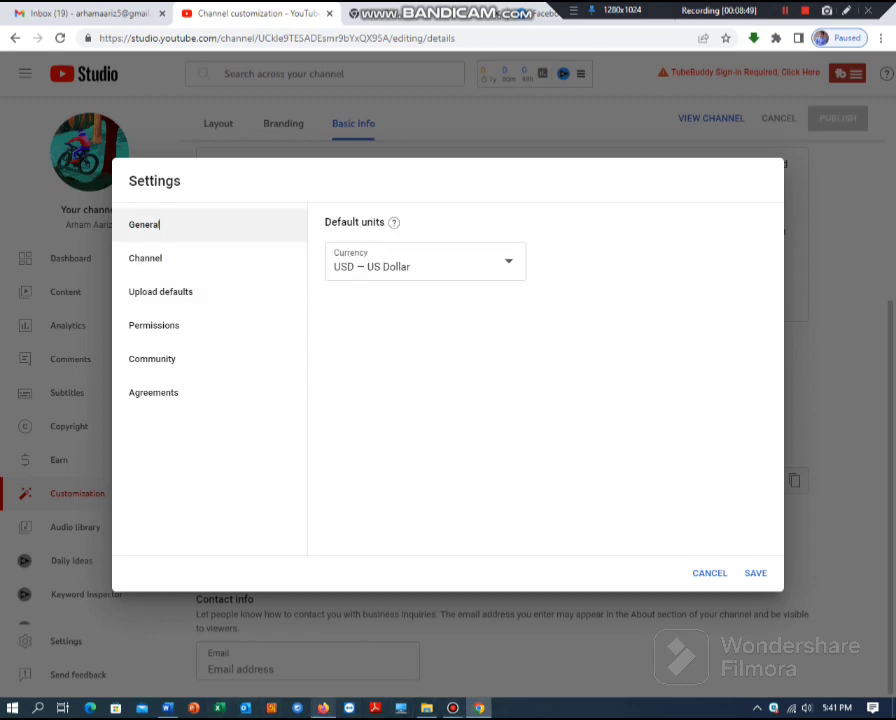
Switch to Firefox and open the videos section of the Riyadh Tech channel
left_click(323, 707)
scroll(306, 425, "down", 1)
left_click(207, 301)
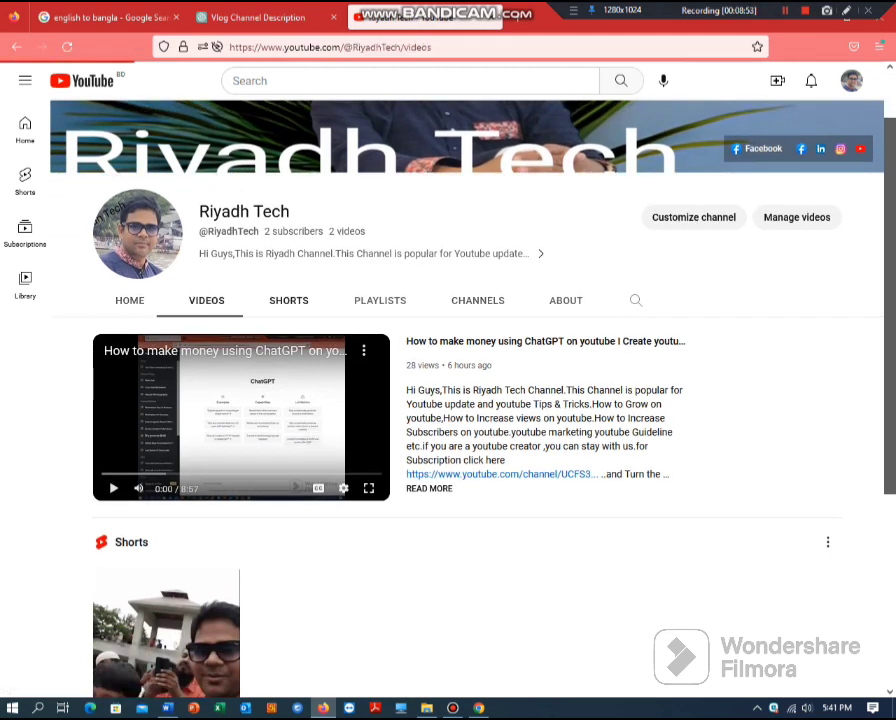
View the Shorts section of the Riyadh Tech channel and load its channel customization page alongside it
left_click(288, 300)
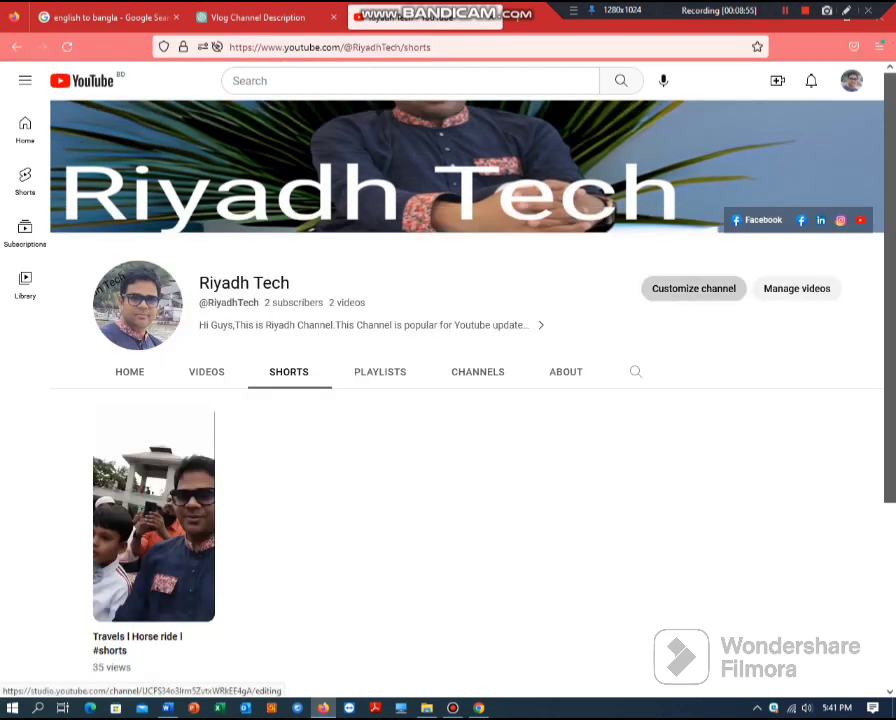
left_click(693, 288)
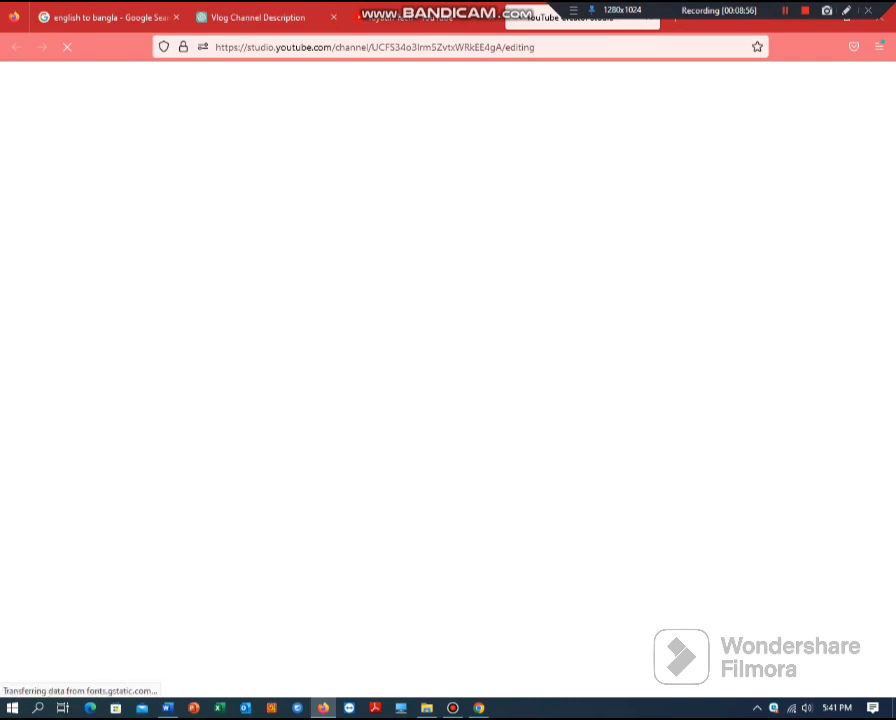
left_click(425, 18)
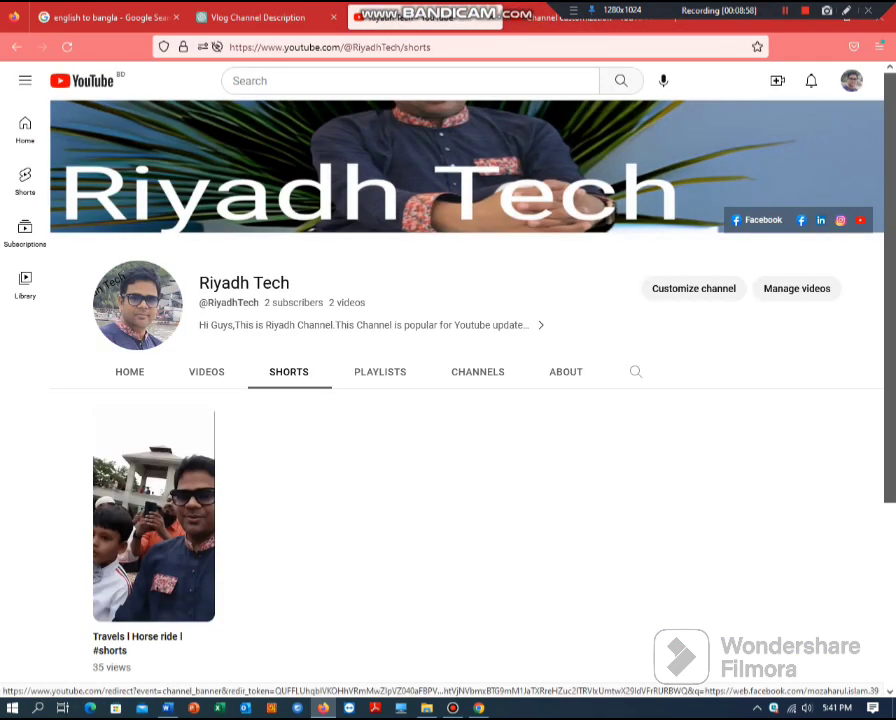
scroll(760, 210, "down", 3)
scroll(760, 210, "up", 3)
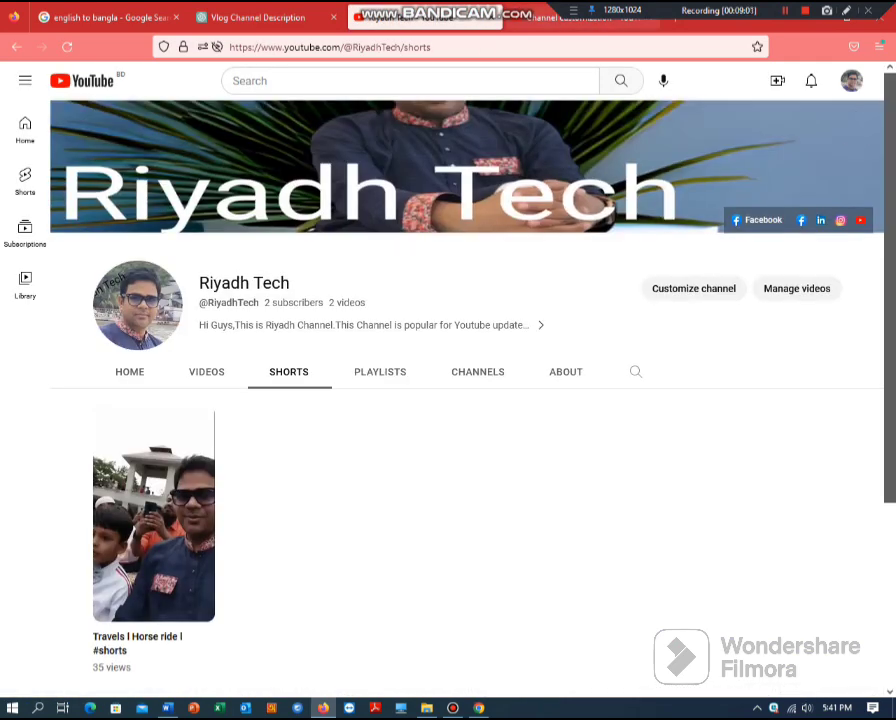
Review the video spotlight and featured sections of the channel layout, plus the channel's branding images
left_click(585, 20)
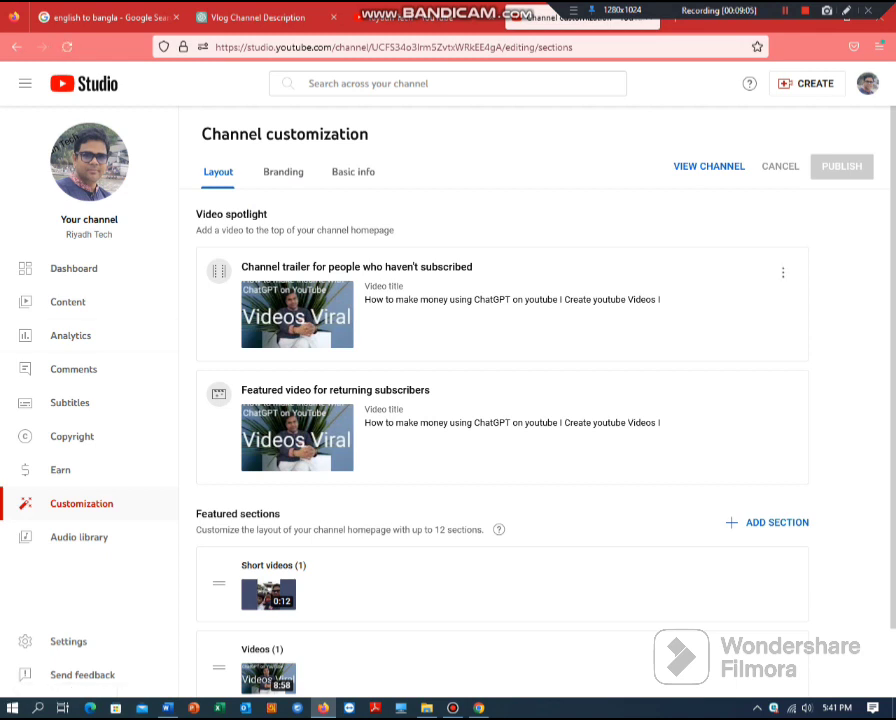
scroll(783, 420, "down", 2)
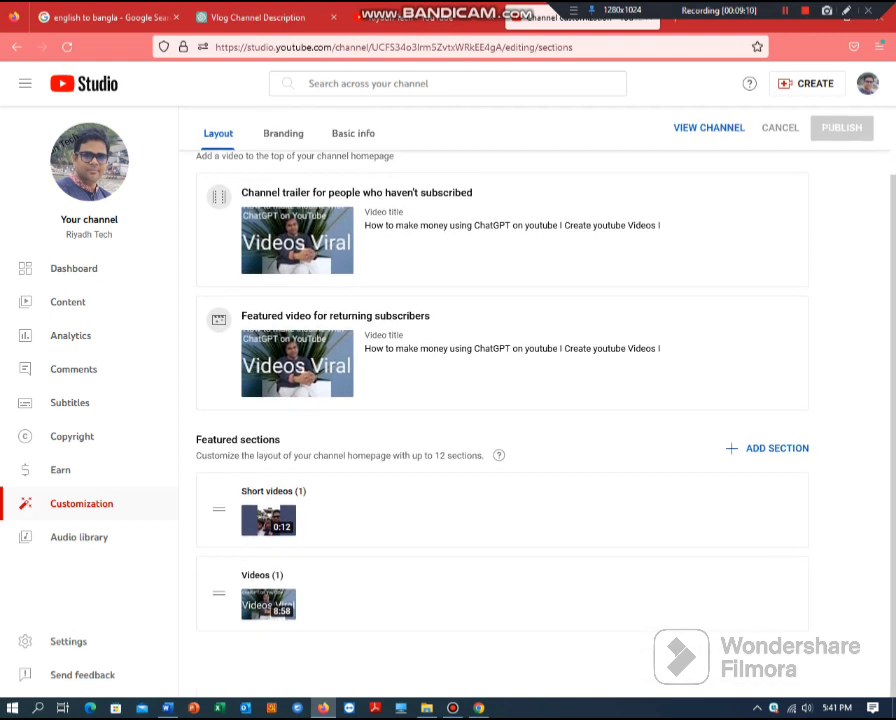
scroll(502, 580, "up", 2)
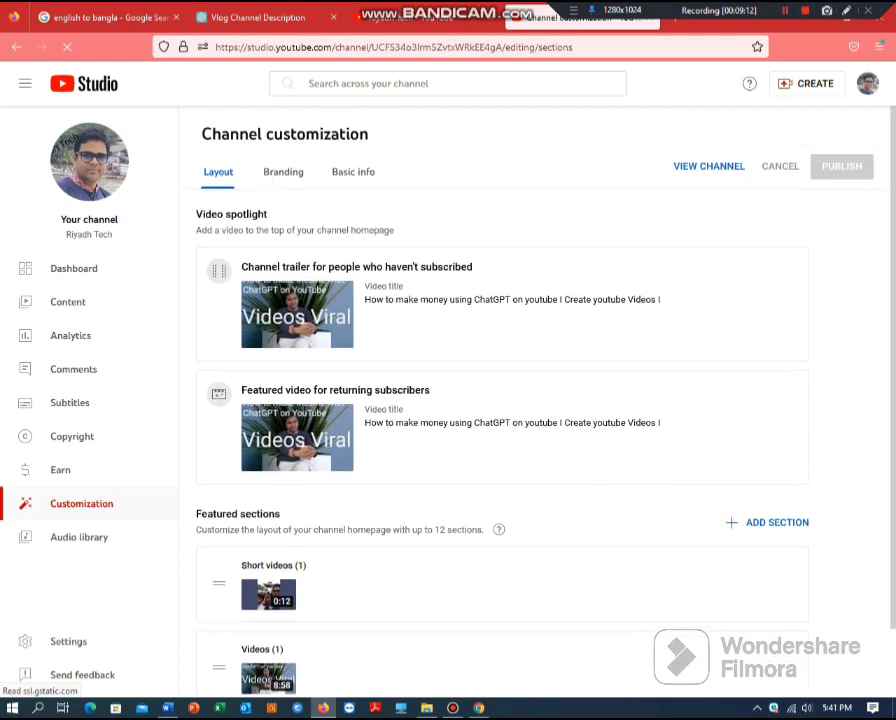
left_click(283, 172)
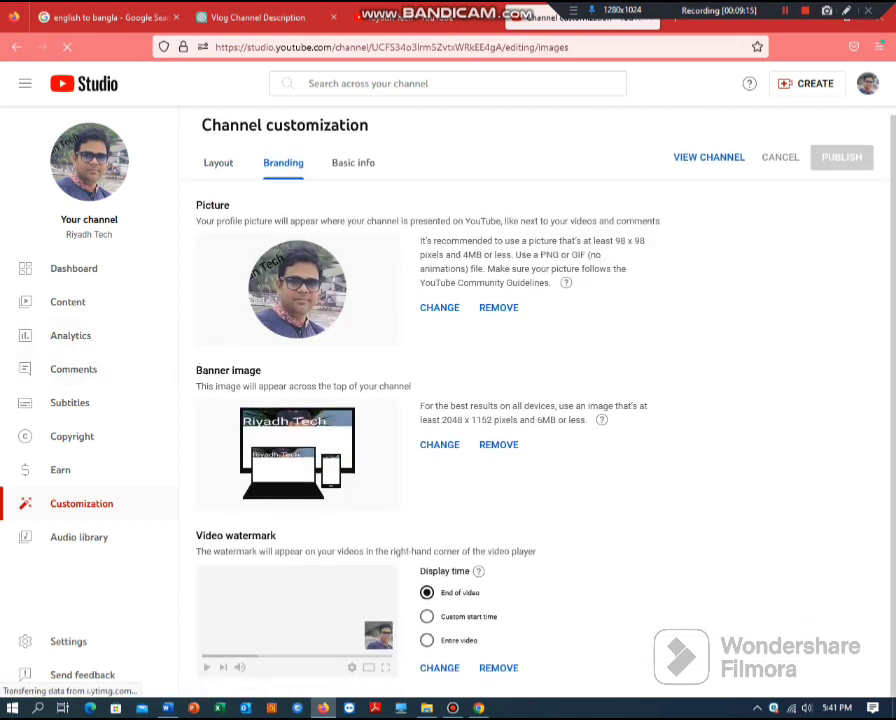
Review the channel's basic info, from name, handle and description through translation and links to the contact email
left_click(353, 172)
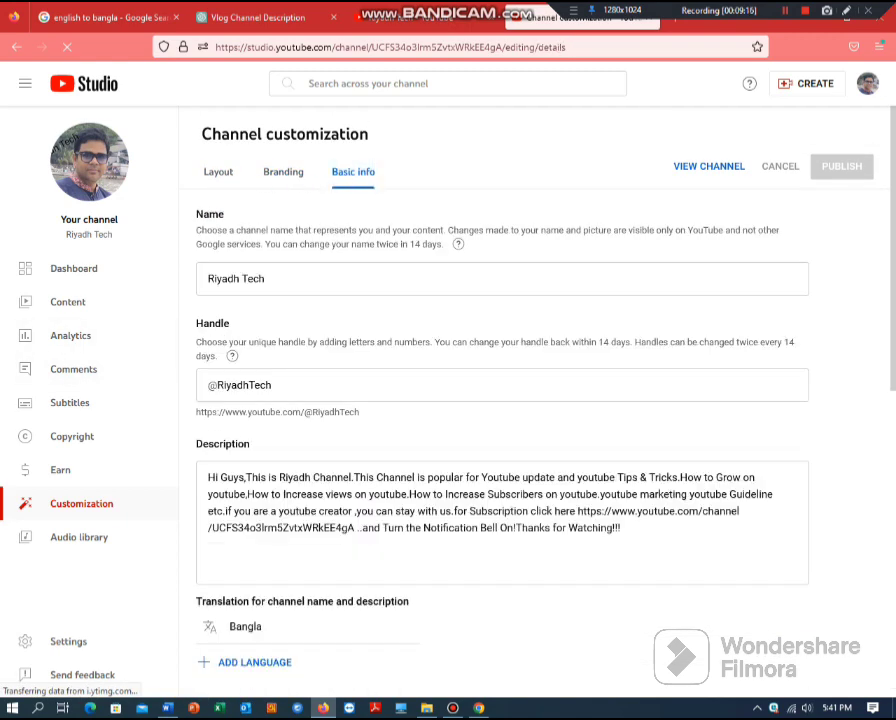
scroll(586, 500, "down", 5)
scroll(500, 450, "up", 3)
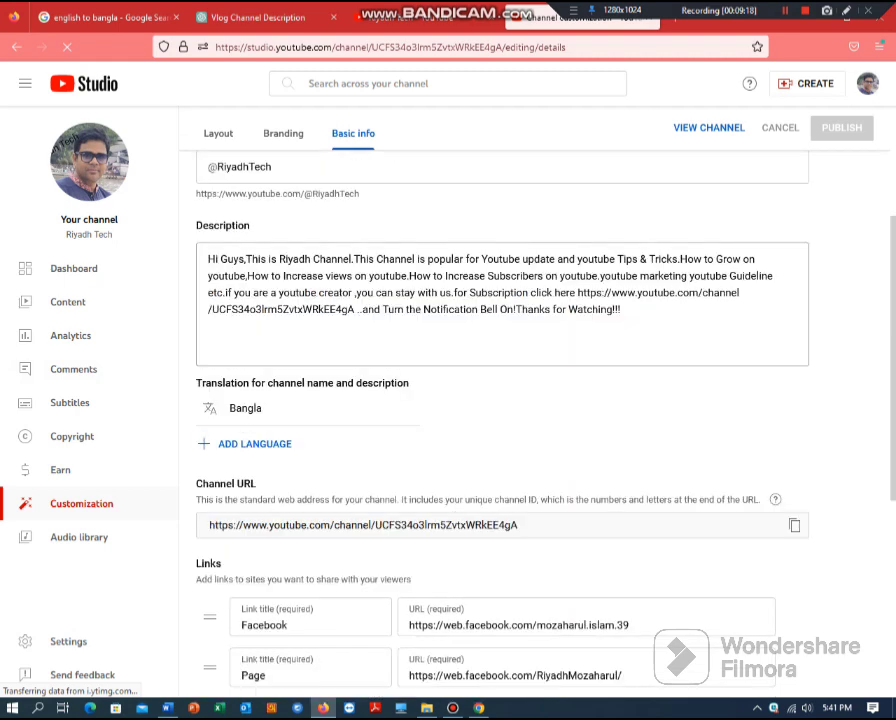
scroll(500, 450, "down", 2)
scroll(586, 460, "down", 3)
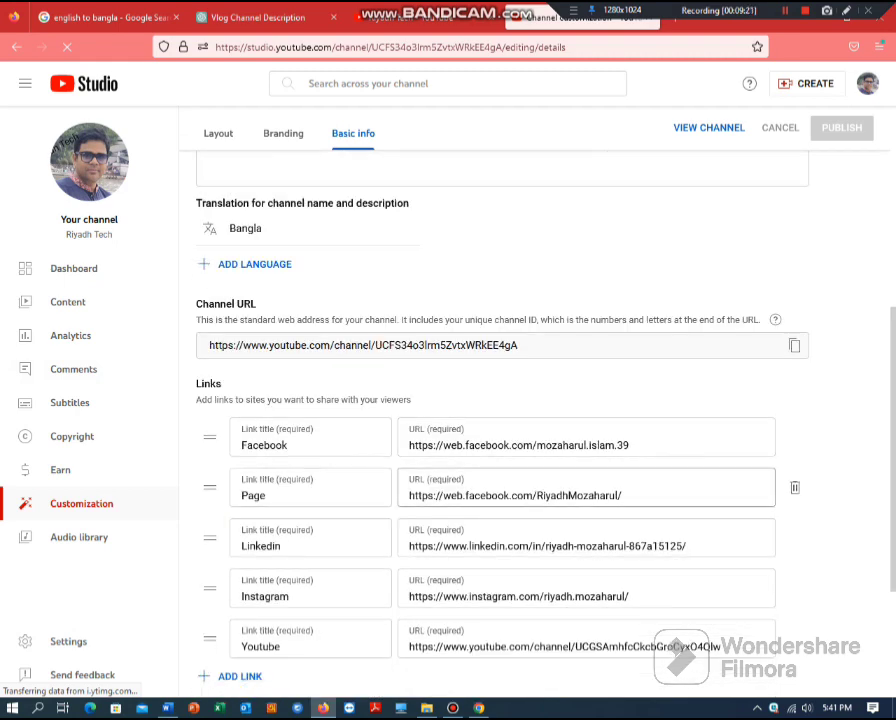
scroll(310, 490, "down", 1)
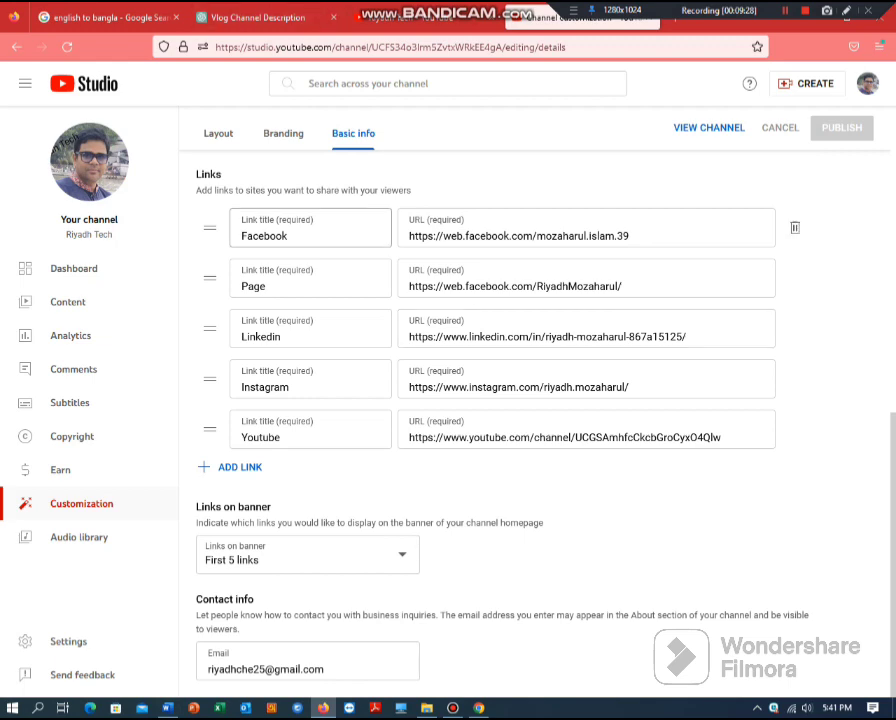
scroll(500, 400, "up", 5)
scroll(500, 400, "up", 2)
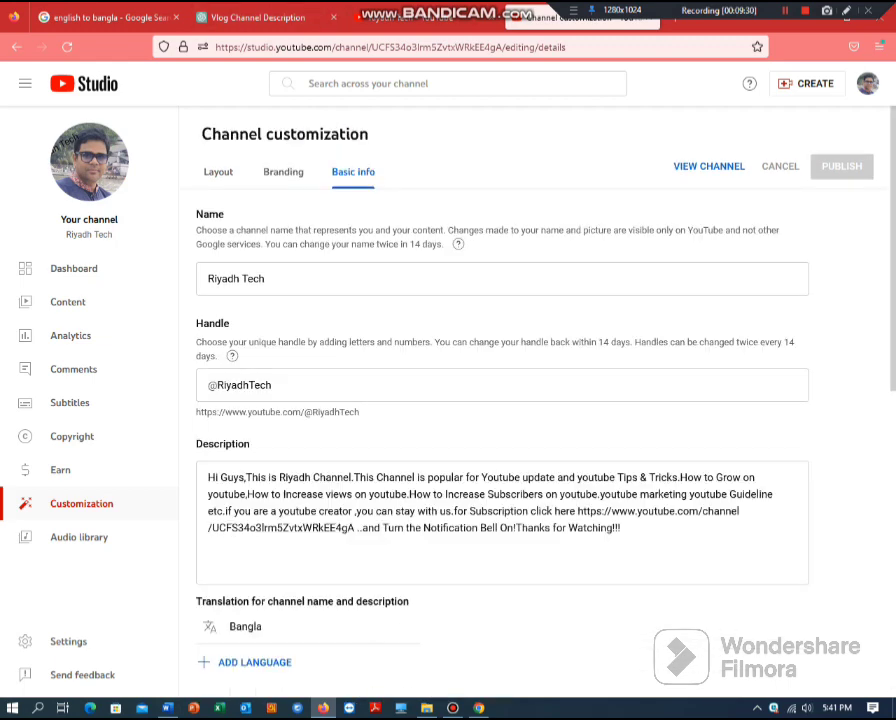